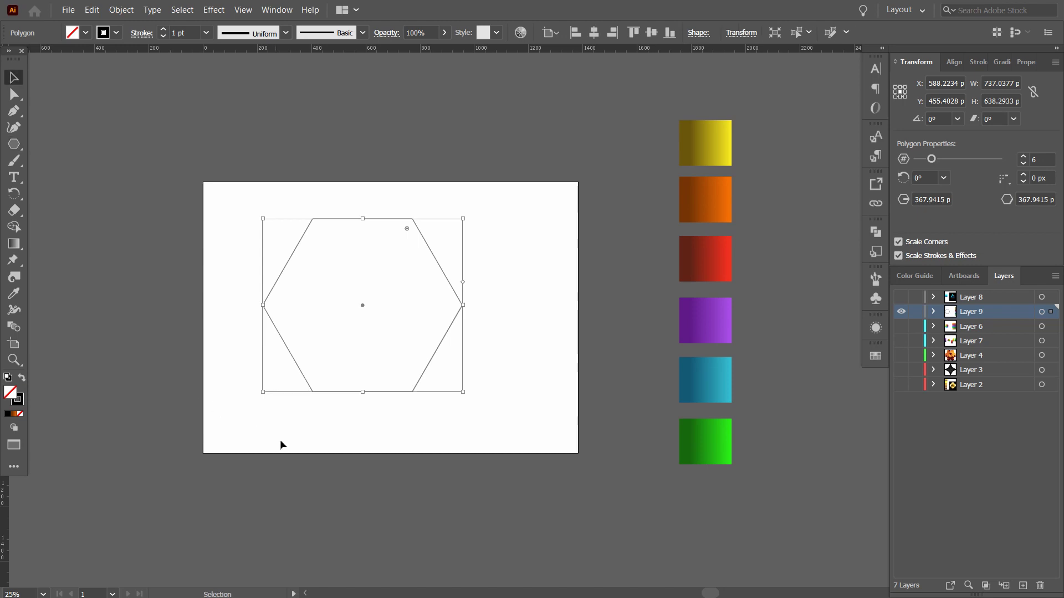
Duplicate the large hexagon in place and scale the copy down around its center to about 205 px across corners.
left_click(330, 397)
left_click_drag(277, 367, 332, 423)
key("a")
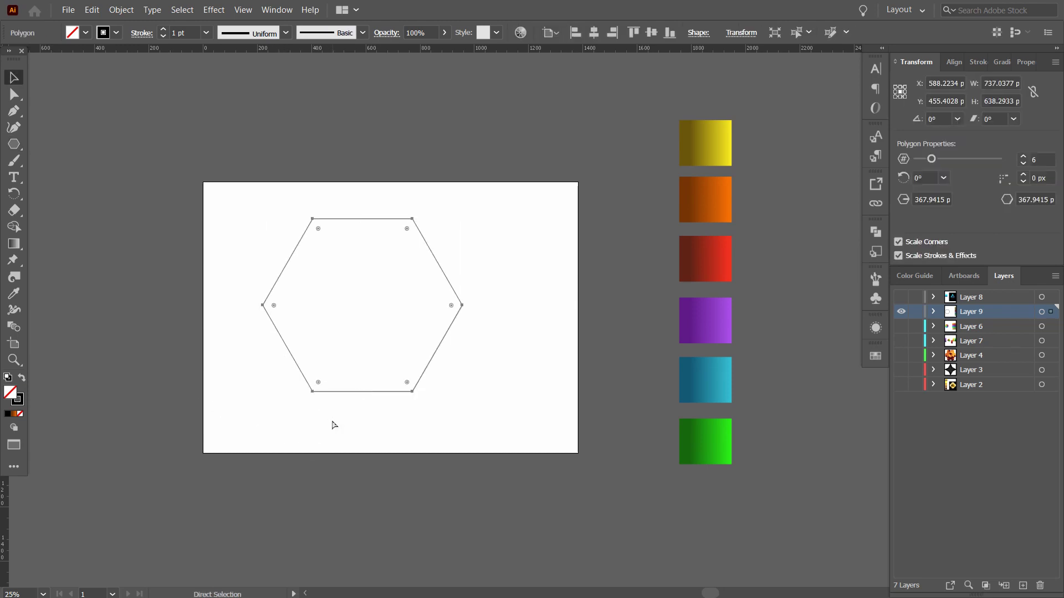
key("v")
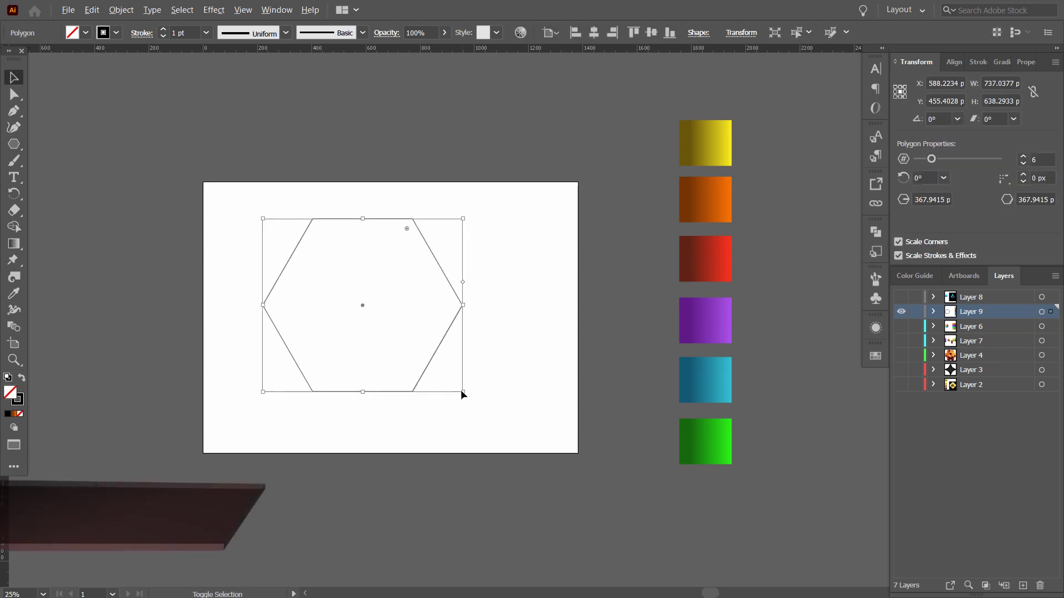
key("ctrl+c")
key("ctrl+f")
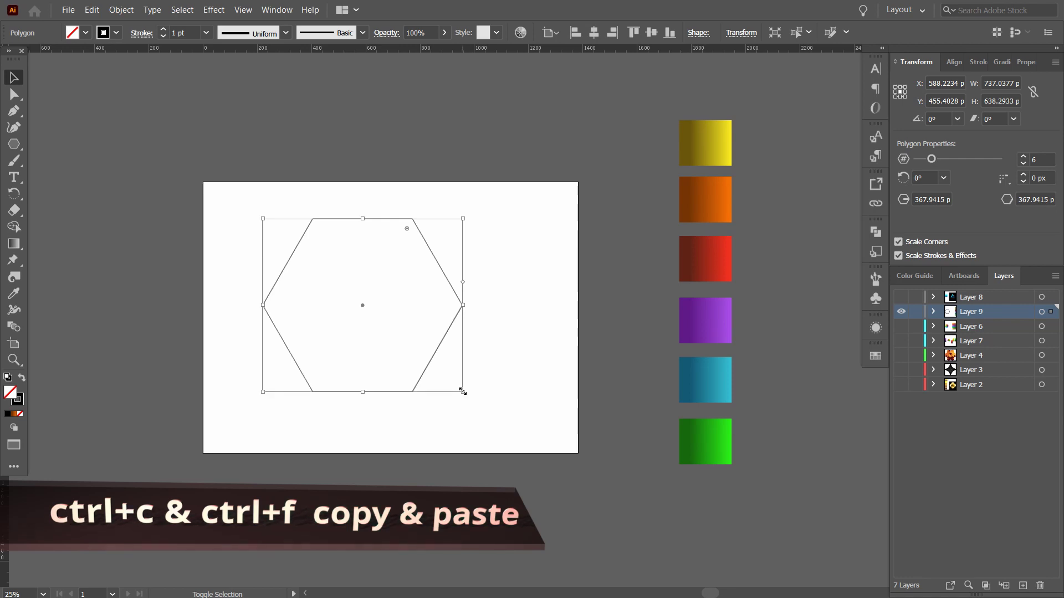
left_click_drag(460, 391, 388, 337)
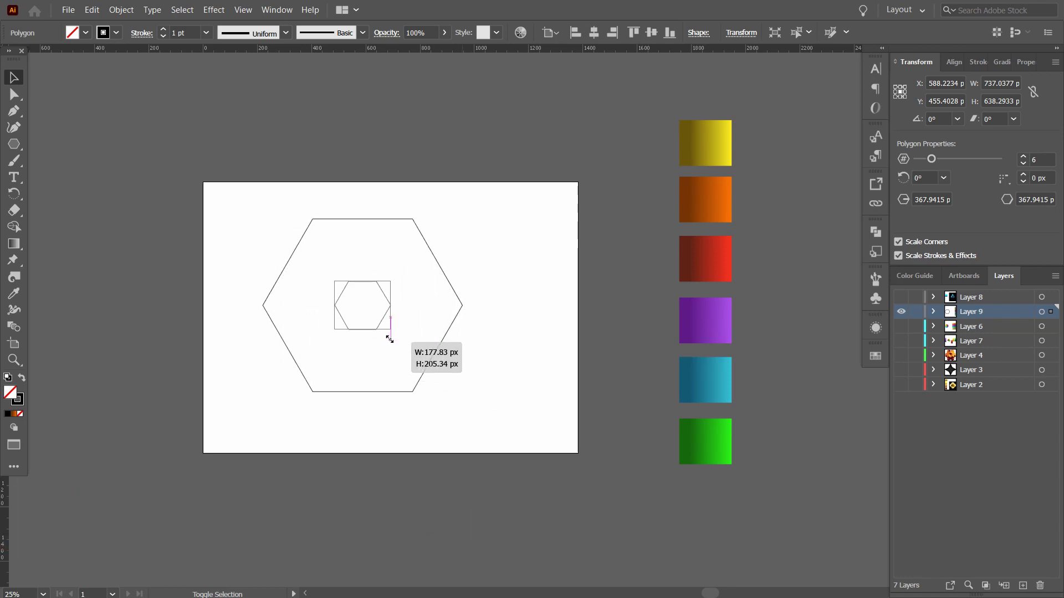
left_click(427, 316)
Set the stroke weight of both hexagons to 1 pt.
scroll(411, 277, "up", 2)
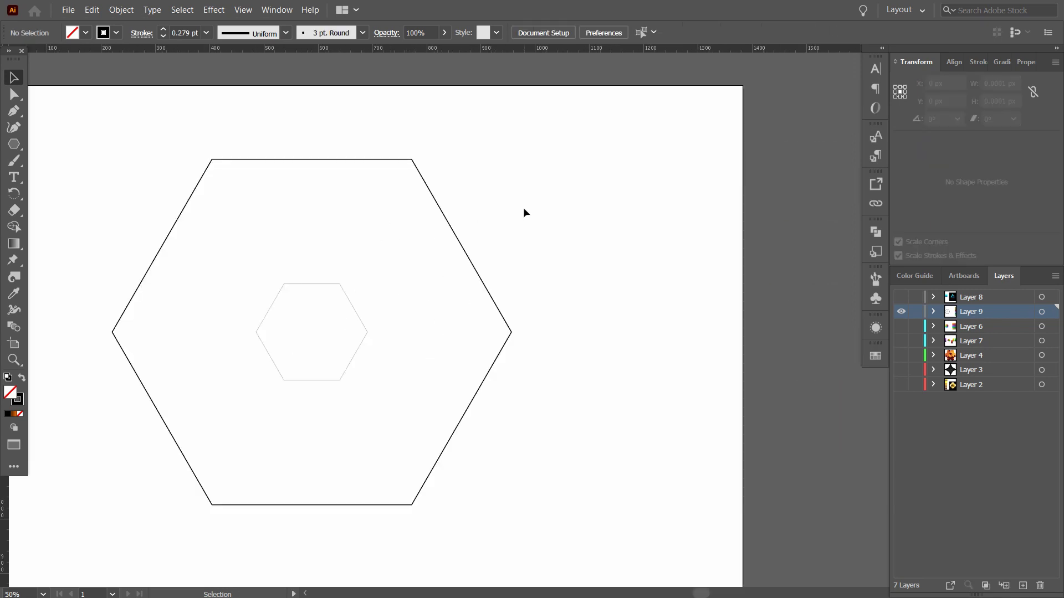
left_click_drag(523, 209, 254, 387)
left_click(206, 32)
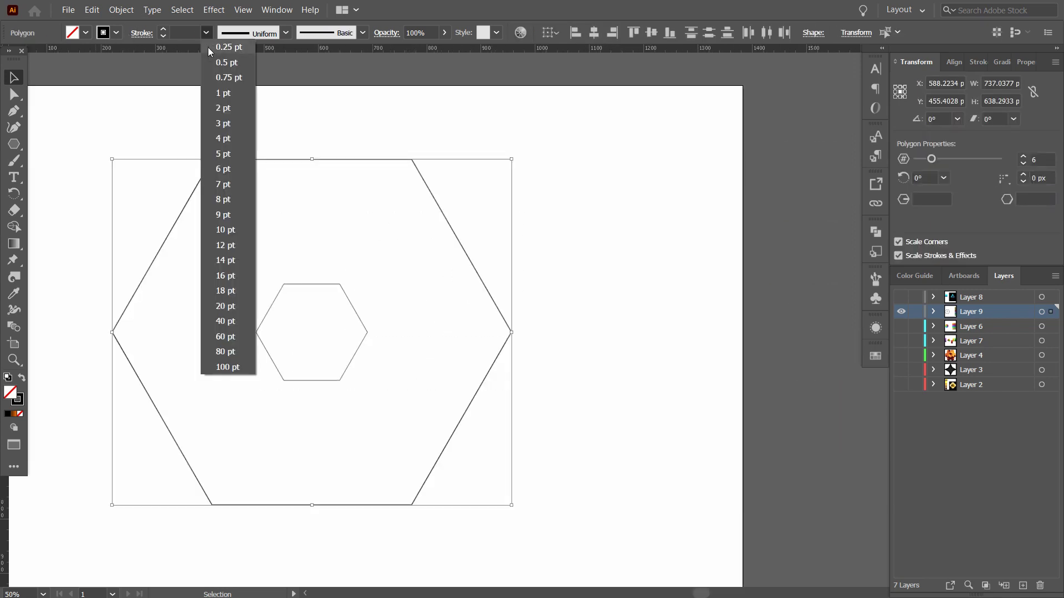
left_click(222, 93)
left_click(576, 243)
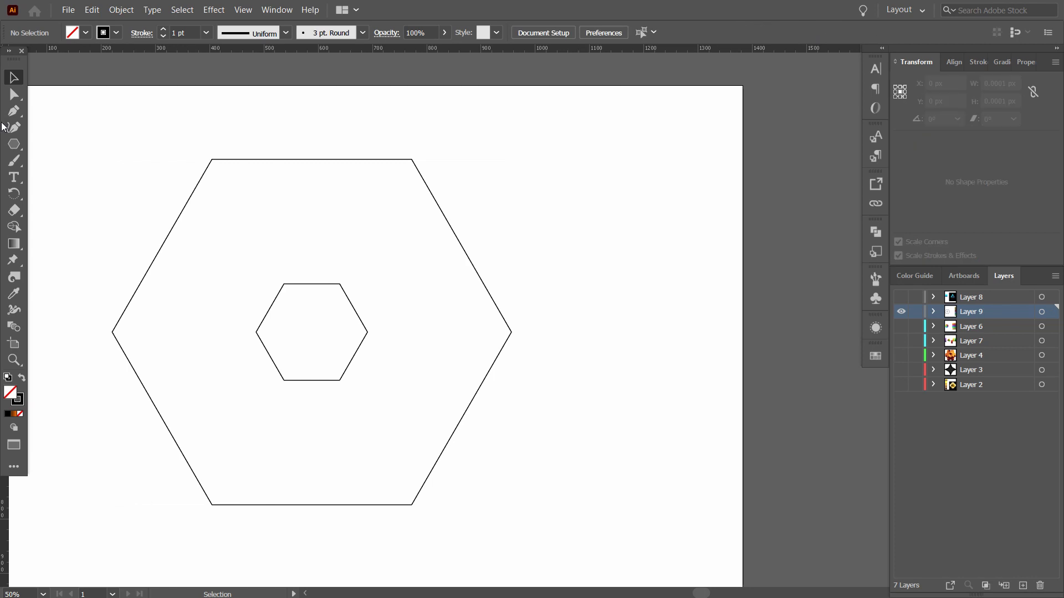
Draw a horizontal line about 154 px long with the Pen tool, running right from the inner hexagon's upper-right corner.
left_click(339, 284)
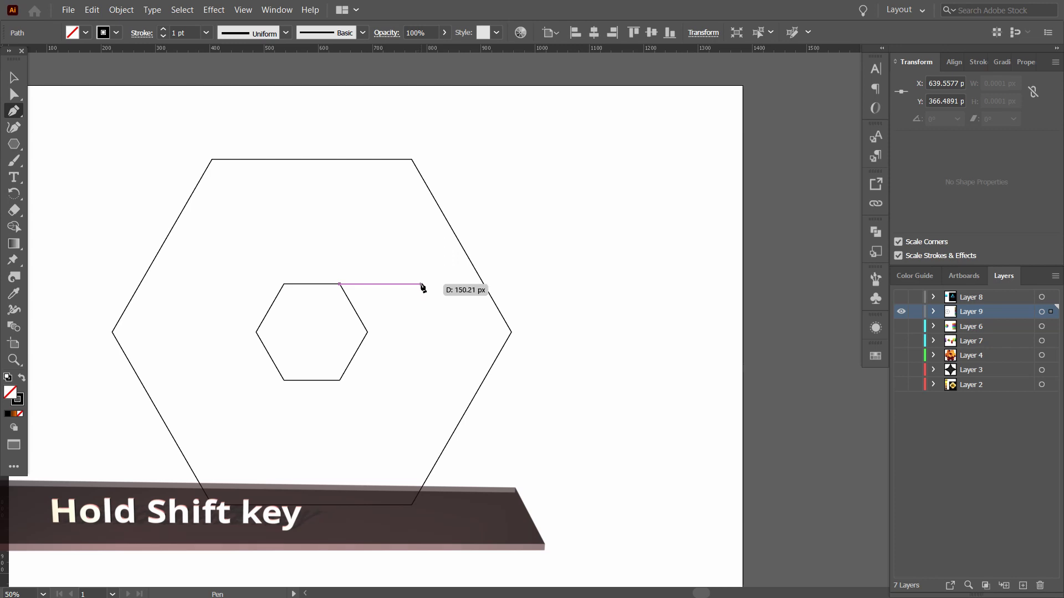
left_click(423, 285)
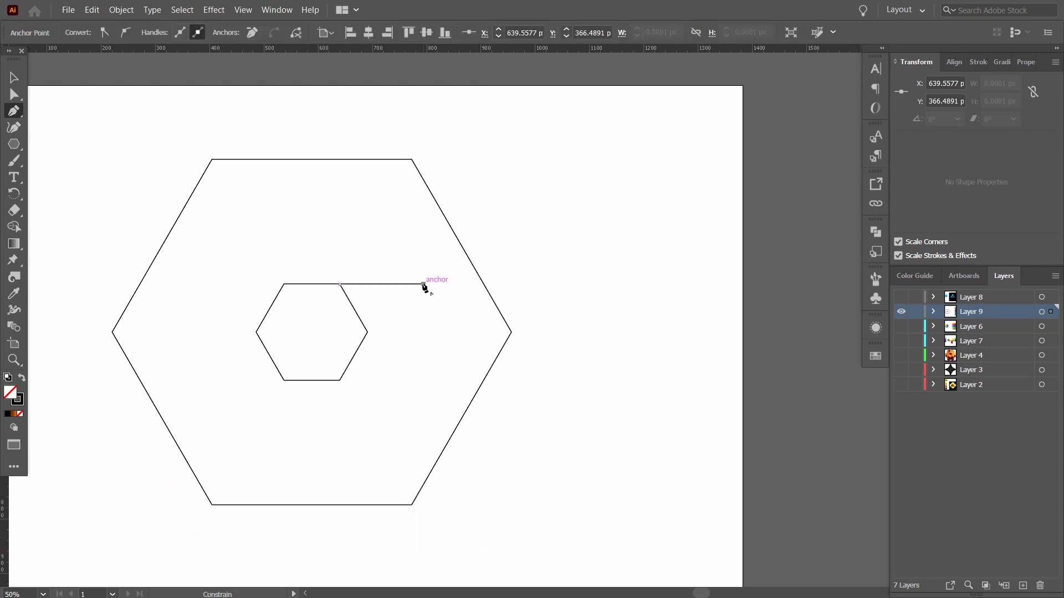
key("v")
left_click(557, 280)
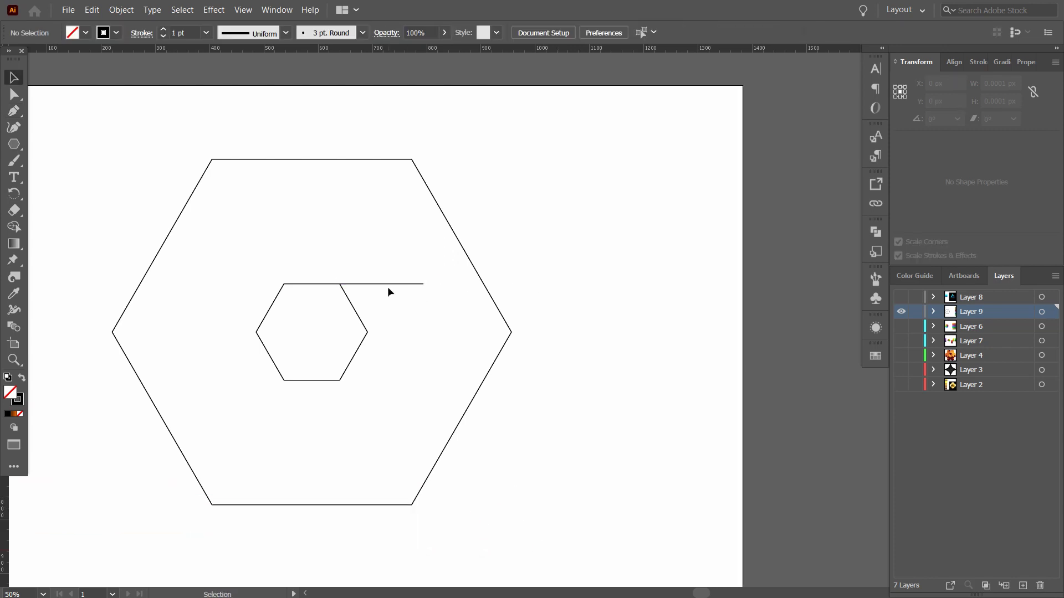
Copy the horizontal line to the inner hexagon's right corner and rotate the copy -60° around that corner.
left_click_drag(386, 285, 417, 336)
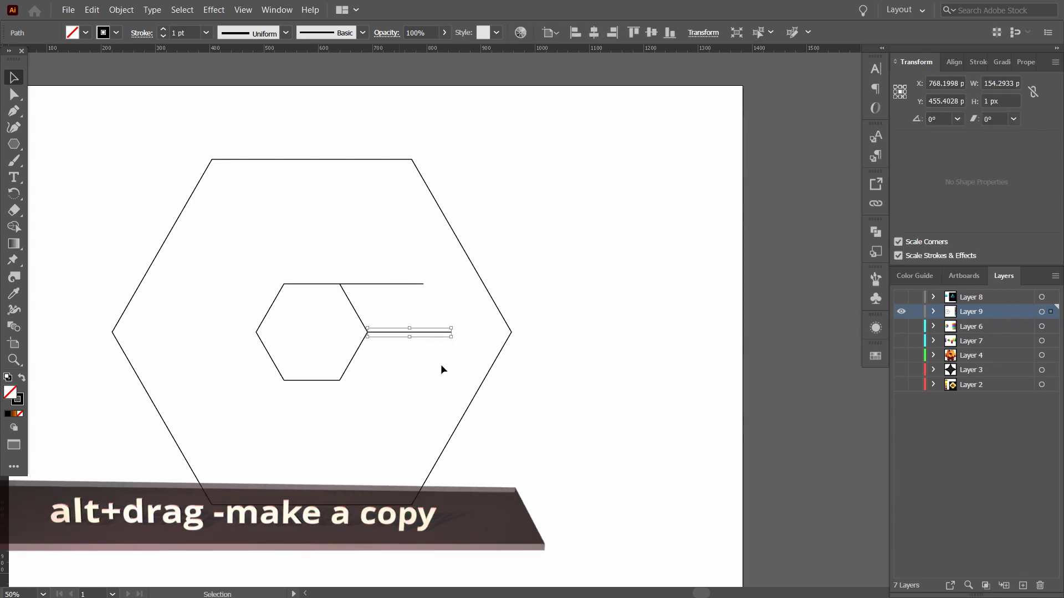
left_click(375, 363)
scroll(402, 330, "up", 4)
scroll(421, 340, "down", 3)
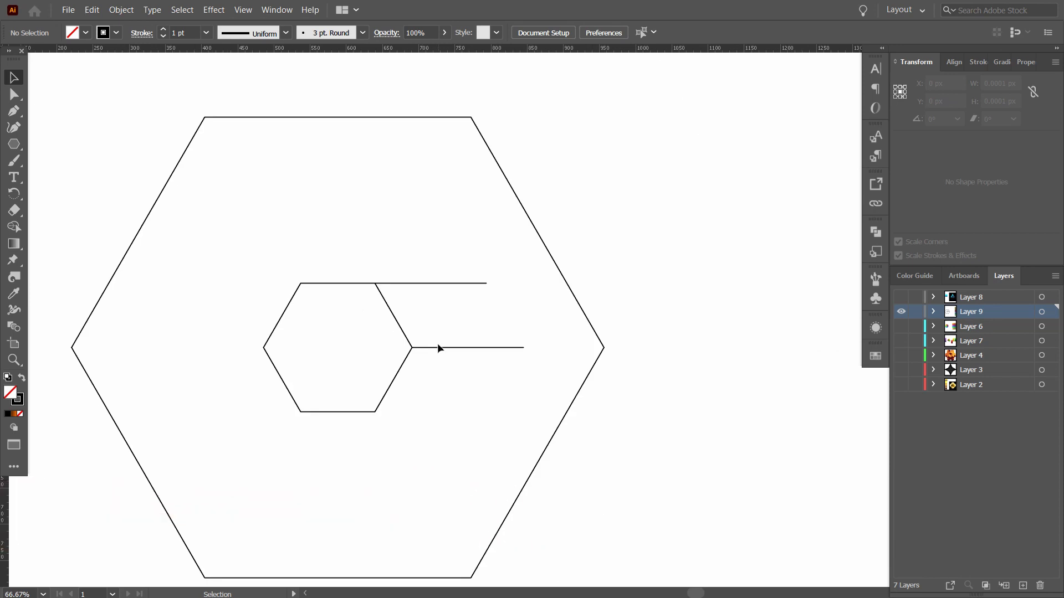
left_click(468, 348)
double_click(15, 194)
left_click(787, 314)
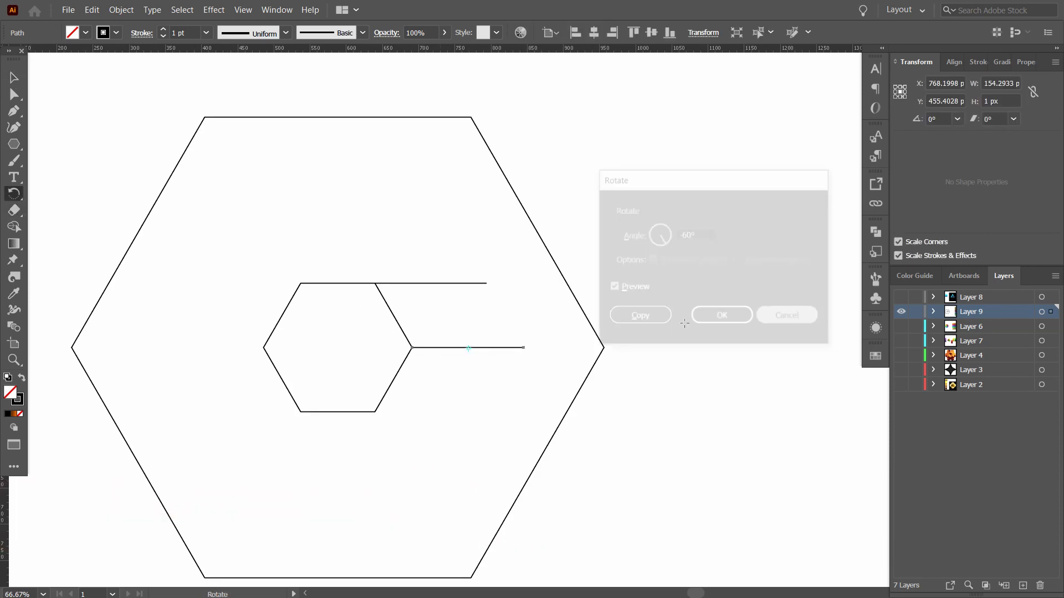
left_click(411, 348, "alt")
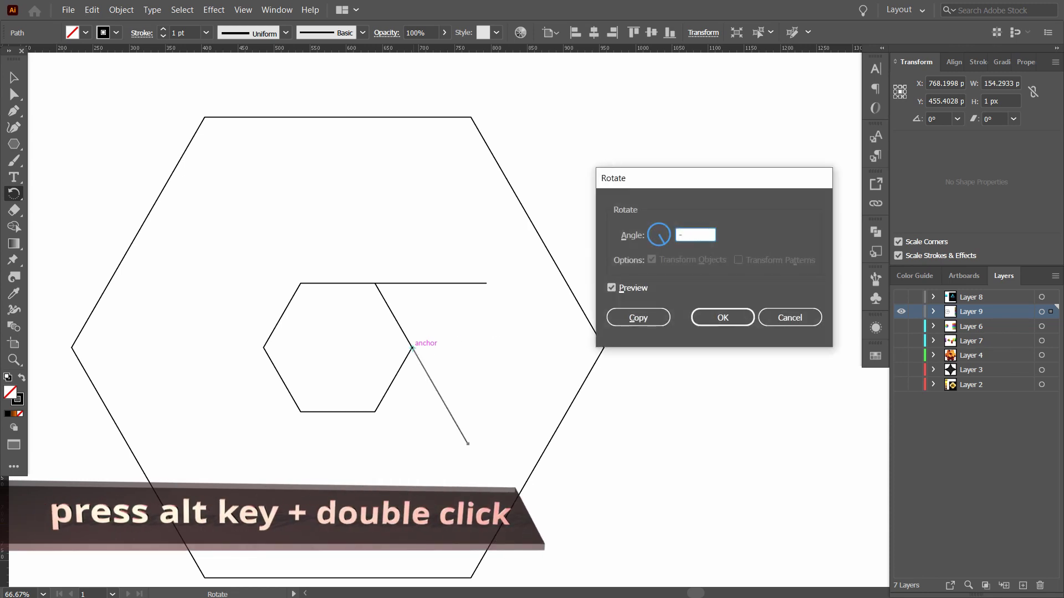
left_click(722, 318)
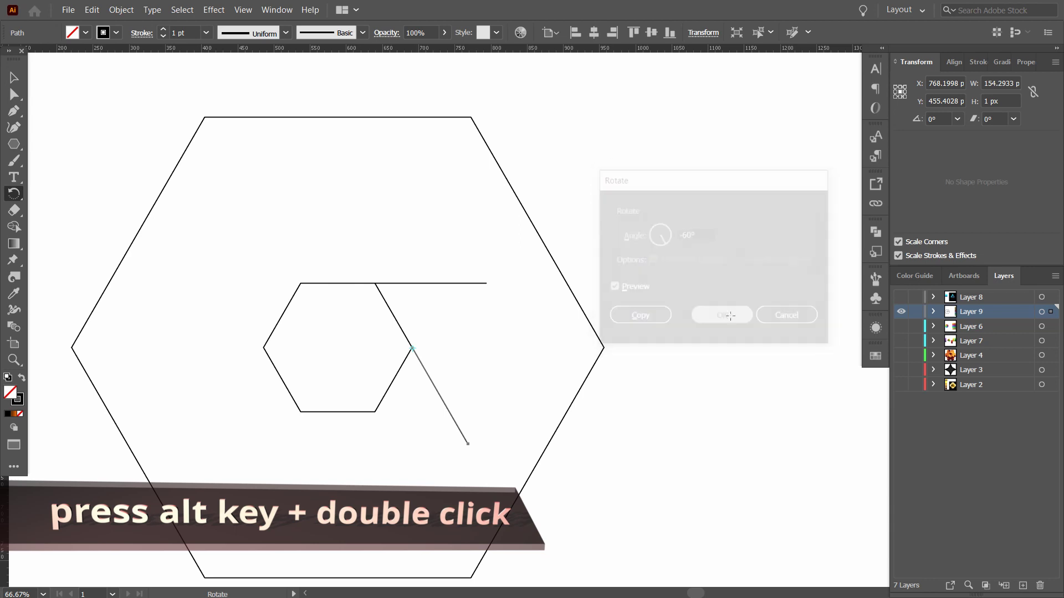
Copy the slanted line to the inner hexagon's lower-right corner and rotate the copy -60° around that corner.
left_click_drag(526, 356, 585, 268)
key("v")
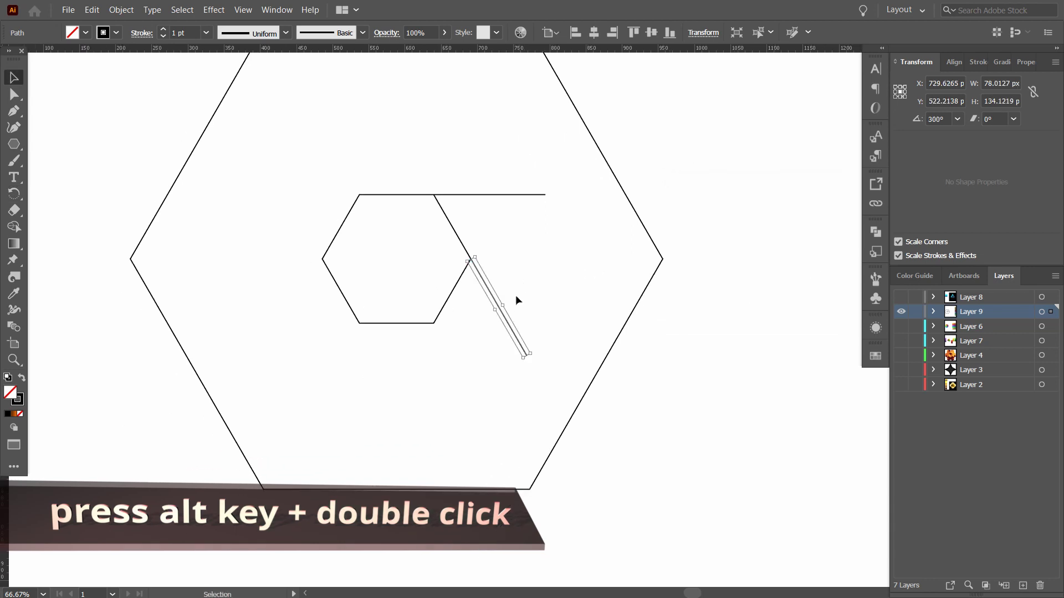
left_click_drag(502, 314, 465, 378)
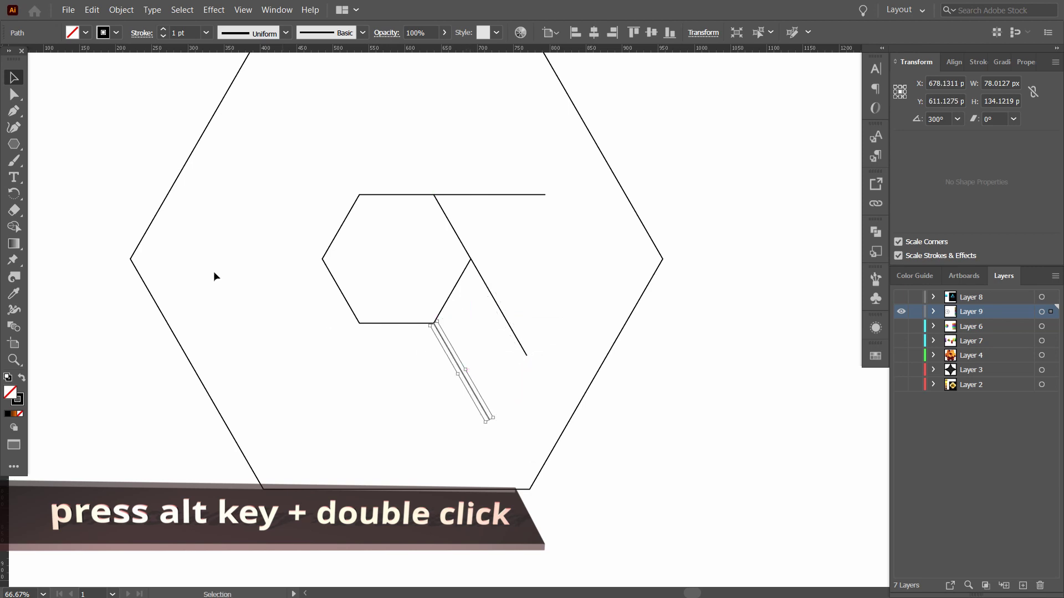
left_click(13, 200)
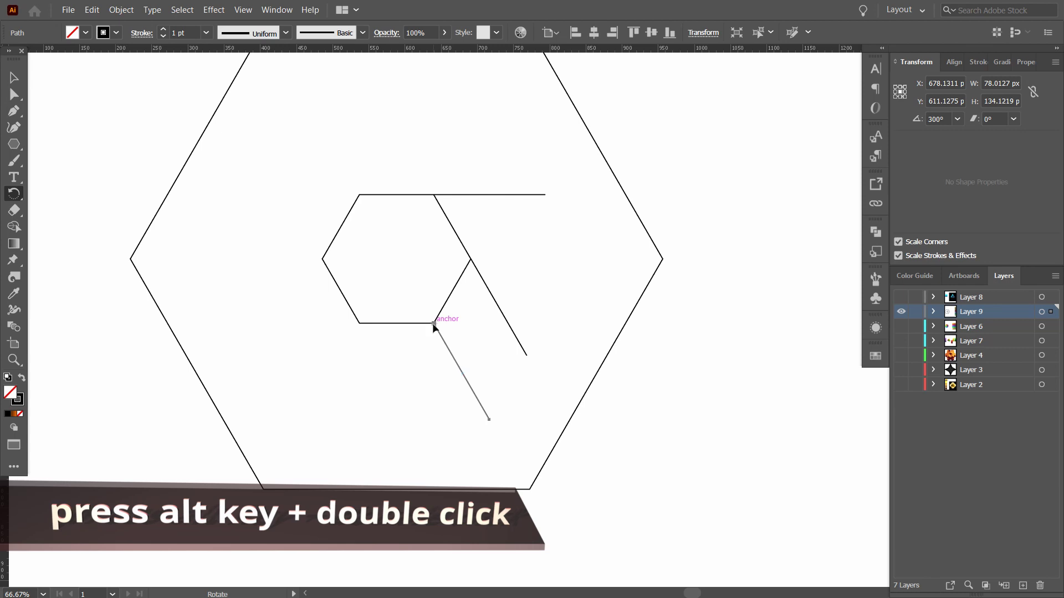
scroll(435, 327, "up", 3)
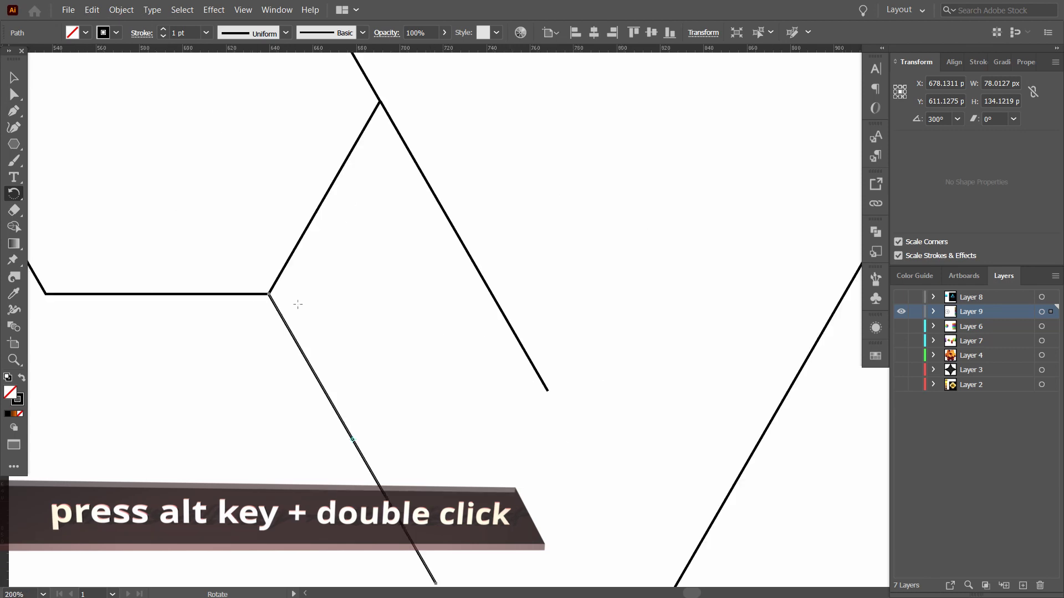
left_click_drag(425, 315, 548, 287)
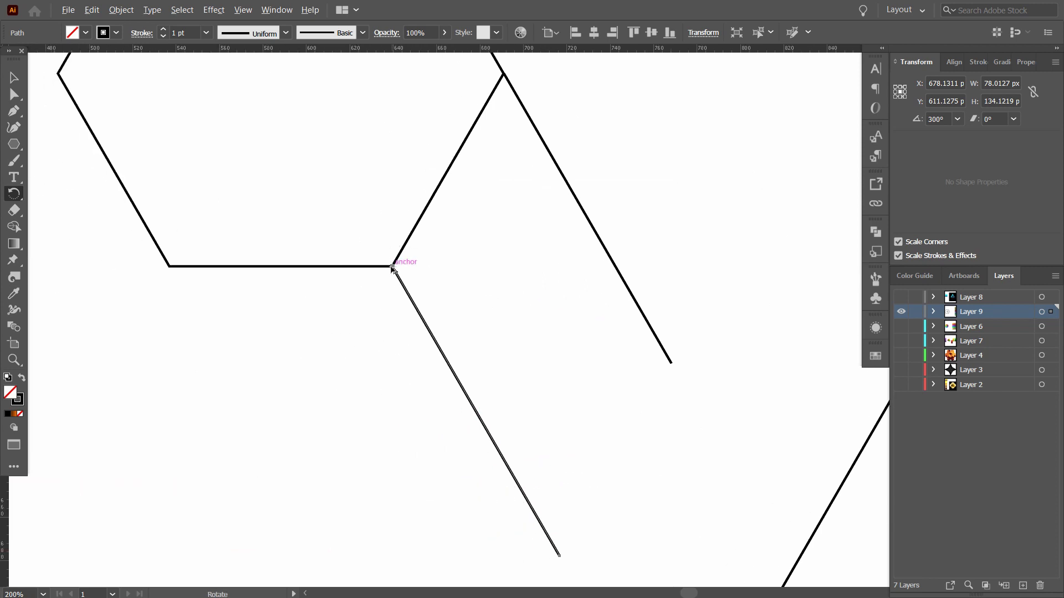
left_click(392, 267, "alt")
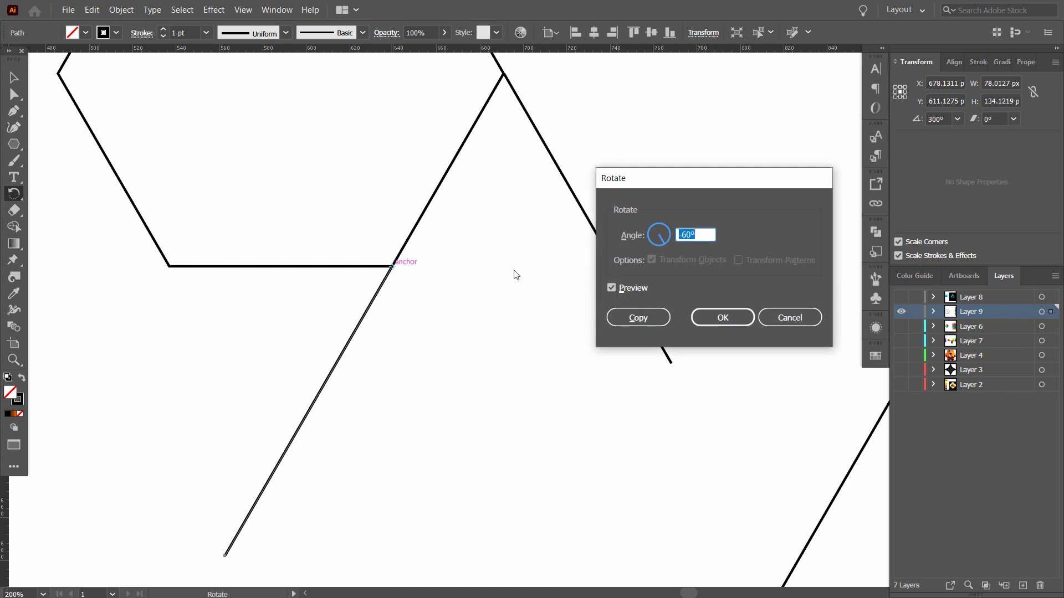
left_click(735, 316)
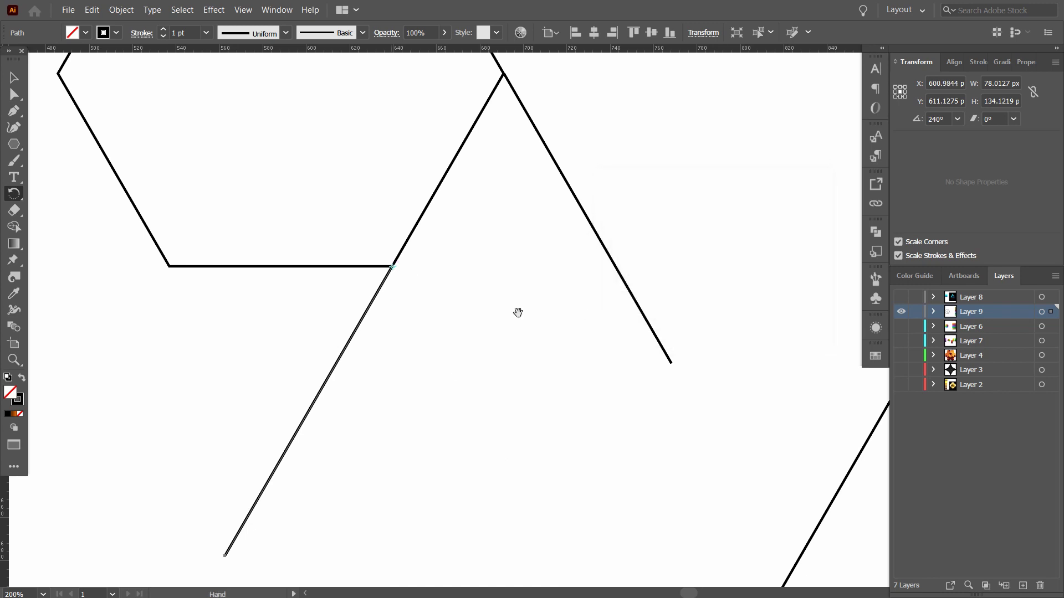
Copy the line from the inner hexagon's lower-right corner to its lower-left corner and align its end exactly with the corner.
left_click_drag(517, 311, 715, 346)
scroll(612, 319, "down", 2)
key("v")
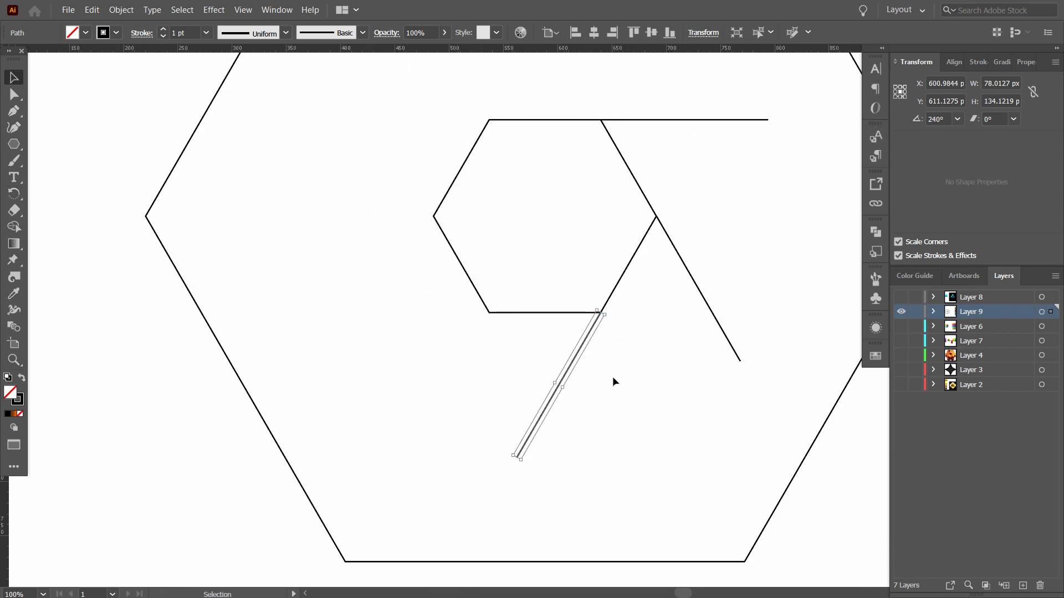
left_click(575, 368)
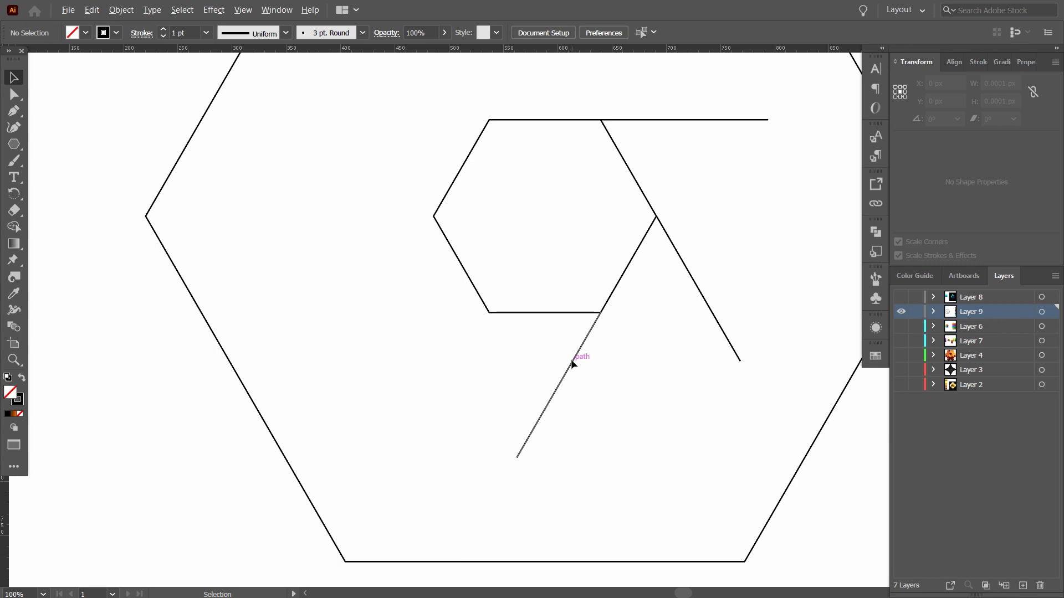
left_click_drag(572, 363, 462, 360)
left_click(521, 339)
scroll(489, 308, "up", 4)
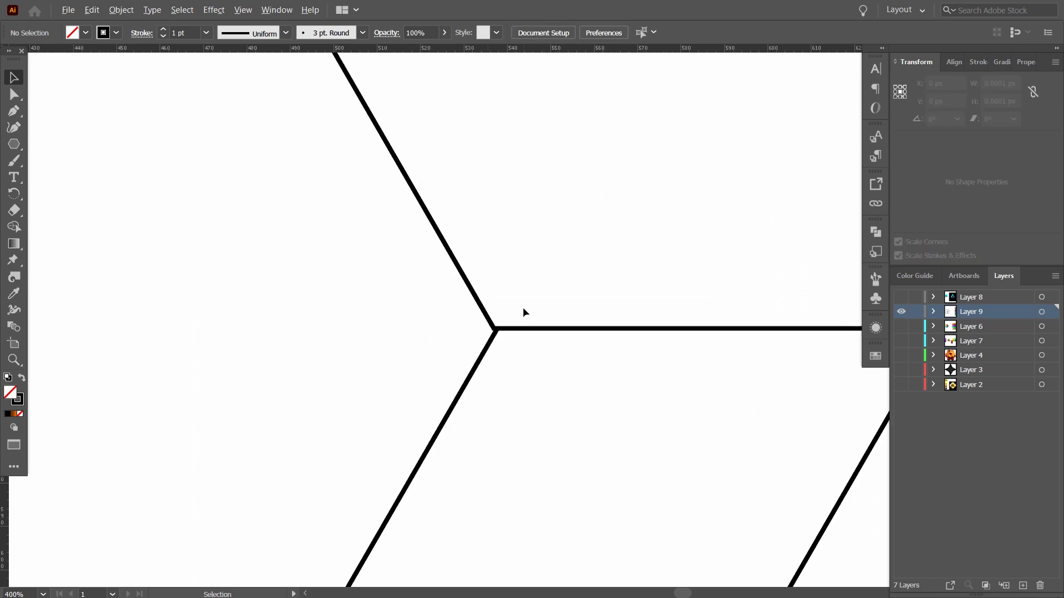
scroll(478, 365, "up", 4)
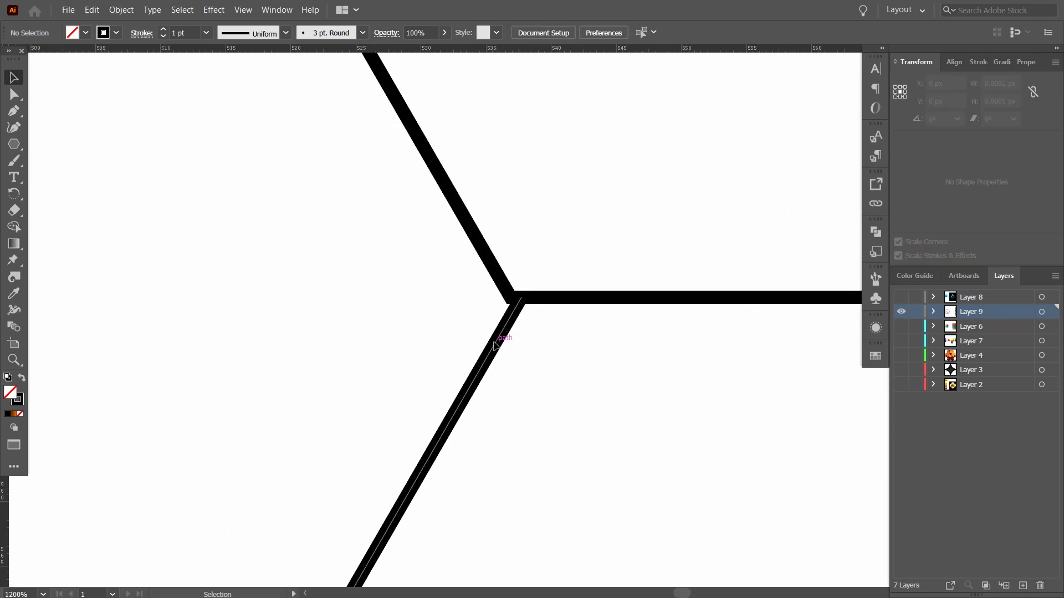
left_click_drag(495, 345, 486, 345)
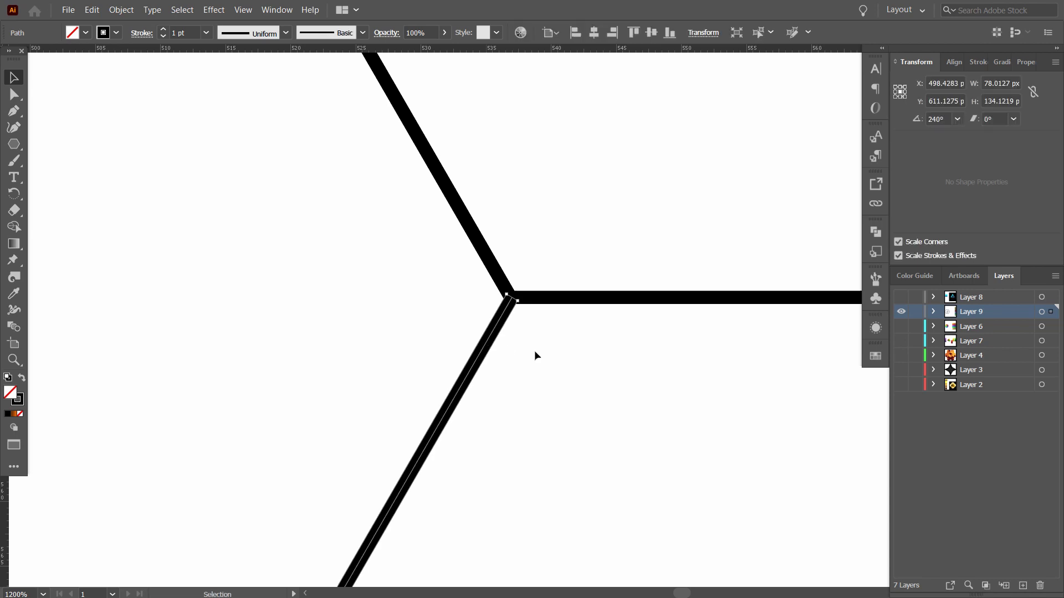
Rotate the line at the inner hexagon's lower-left corner by -60° around that corner.
scroll(546, 344, "down", 8)
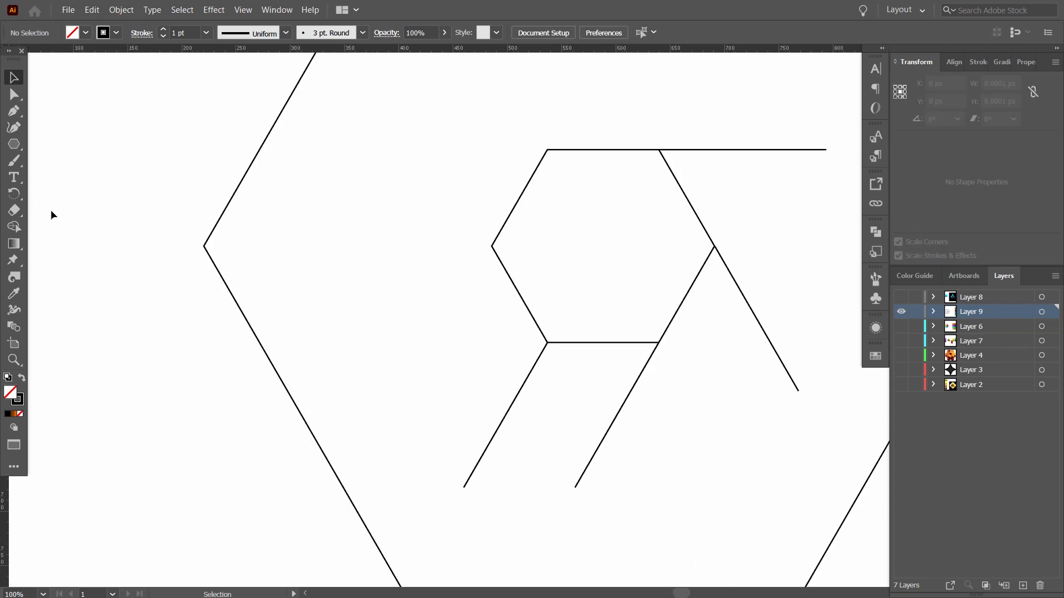
left_click(13, 194)
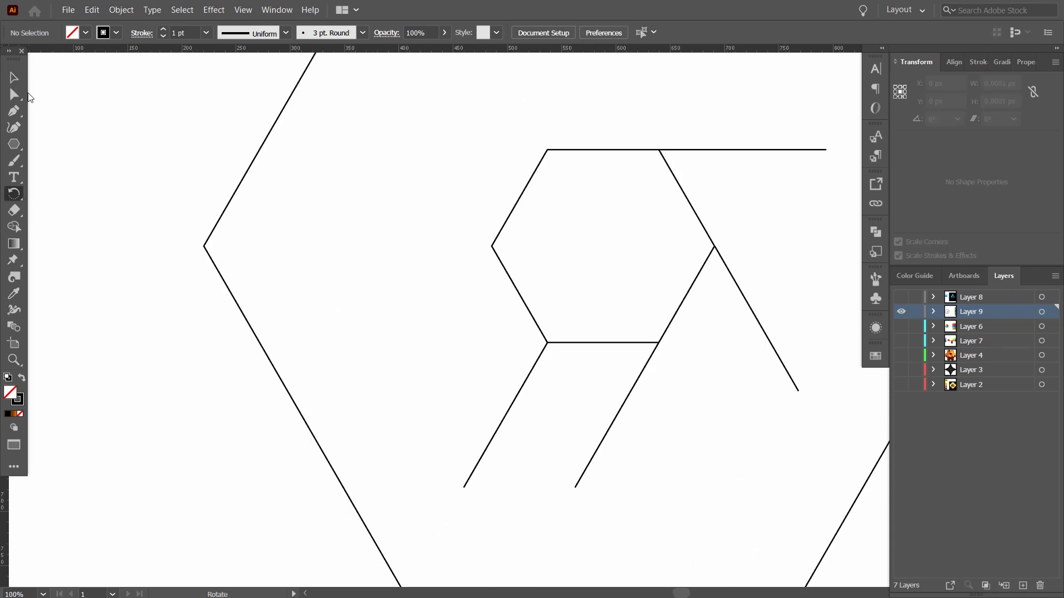
left_click(14, 77)
left_click_drag(551, 425, 551, 425)
left_click_drag(471, 399, 521, 452)
left_click(15, 194)
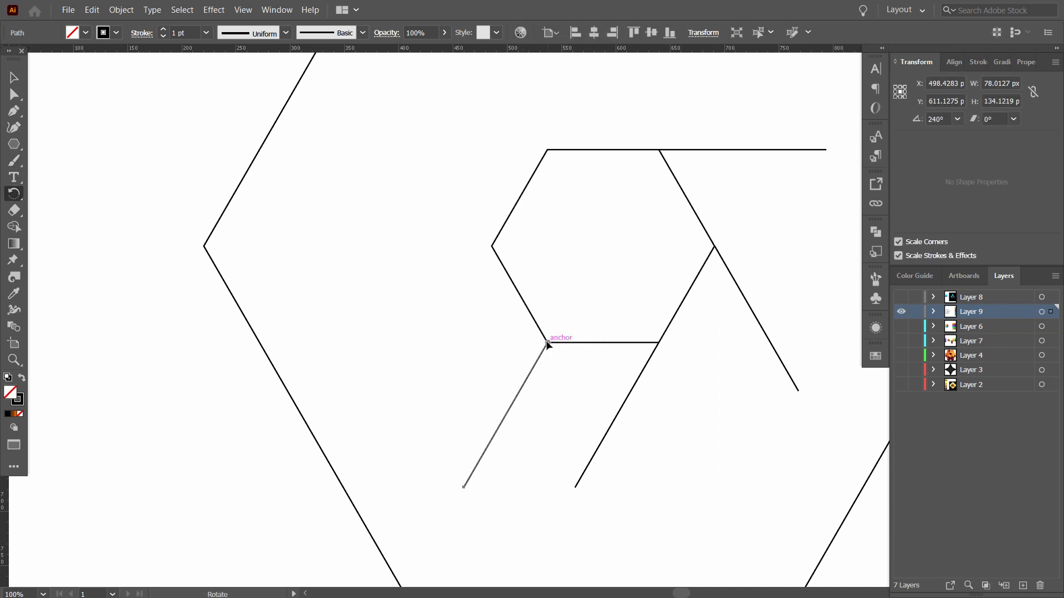
left_click(547, 342, "alt")
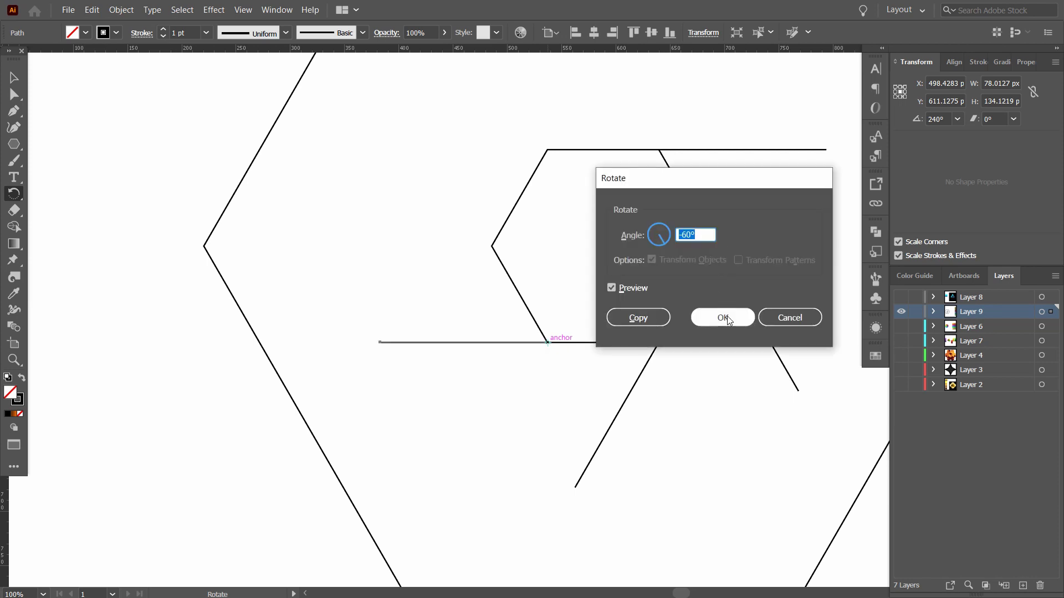
left_click(722, 317)
key("v")
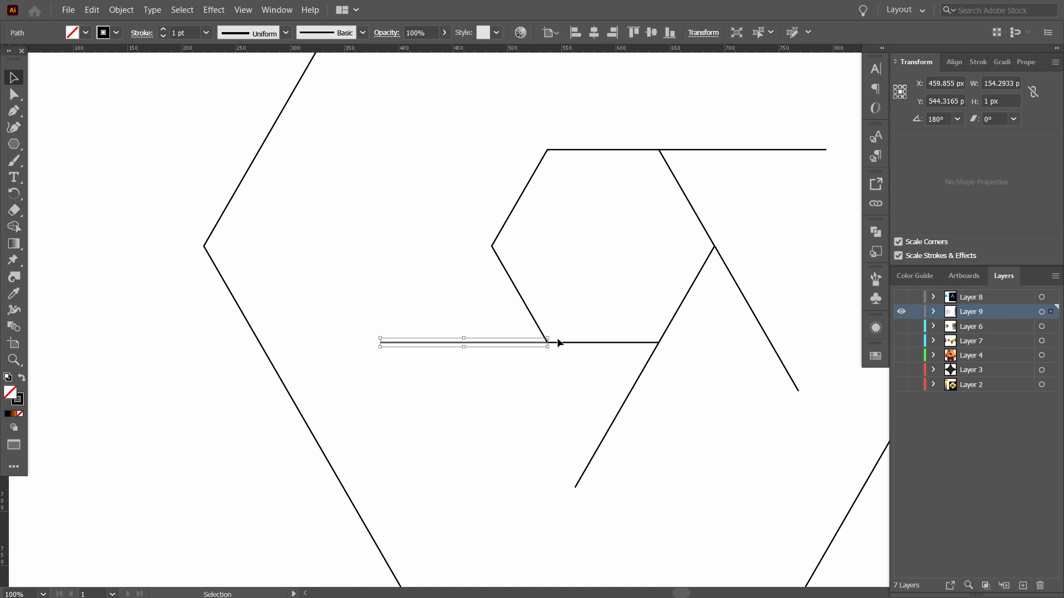
Copy the horizontal line from the lower-left corner to the inner hexagon's left corner and align its end exactly with the corner.
left_click(499, 359)
left_click_drag(492, 344, 438, 244)
scroll(554, 256, "up", 4)
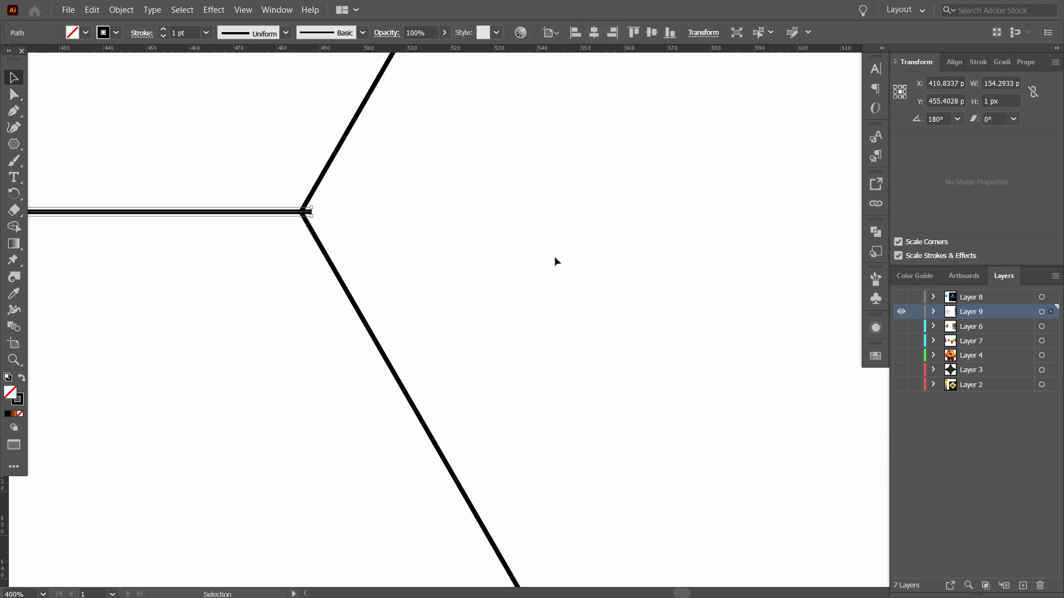
left_click_drag(527, 259, 844, 327)
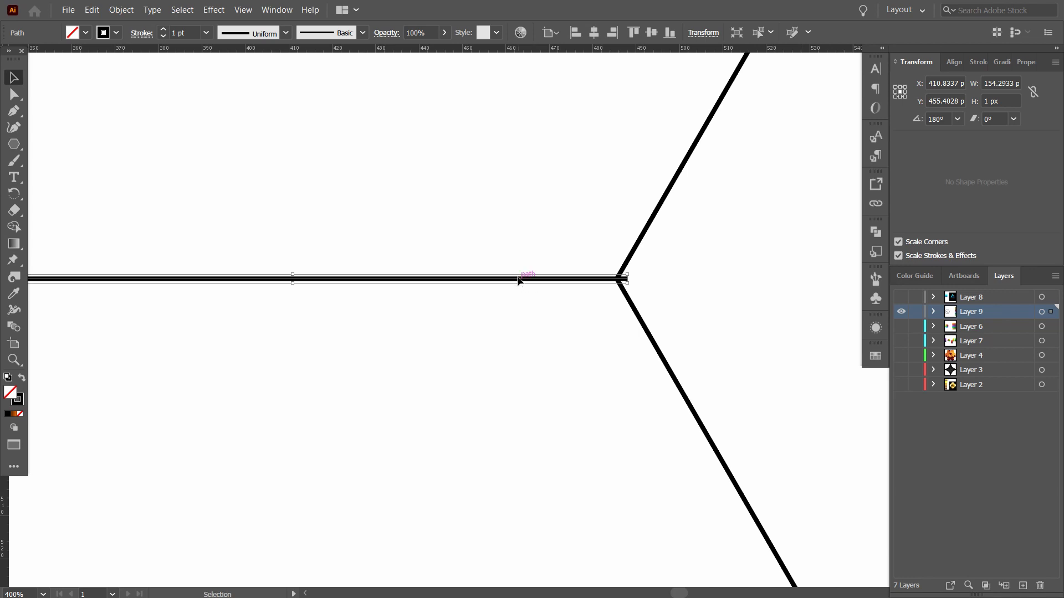
left_click_drag(518, 278, 508, 278)
left_click(665, 283)
scroll(685, 279, "down", 4)
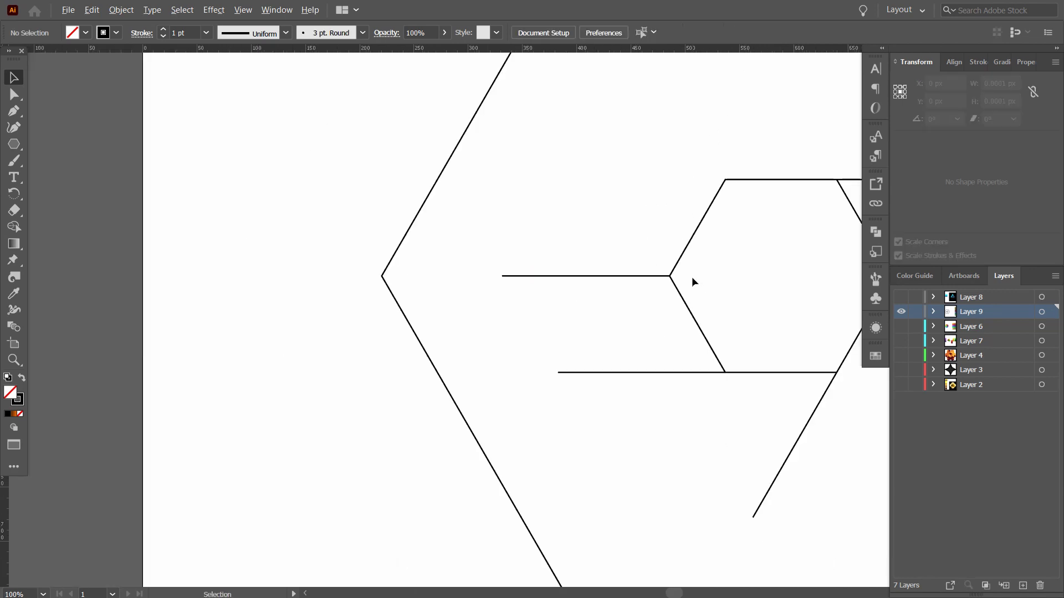
Rotate the horizontal line at the inner hexagon's left corner by -60° around that corner.
left_click_drag(692, 277, 594, 318)
left_click_drag(406, 260, 458, 333)
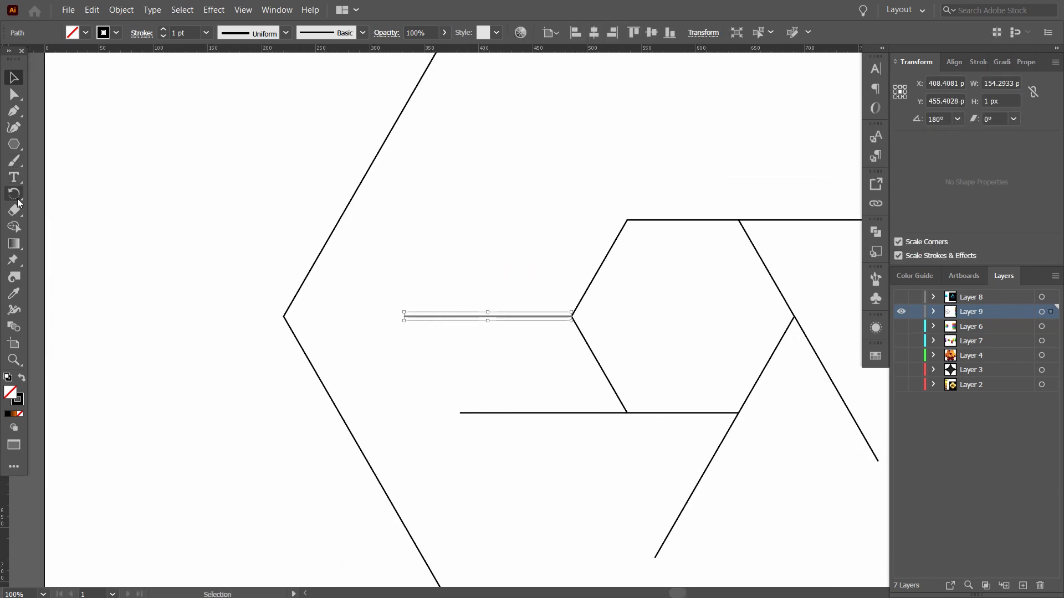
left_click(16, 196)
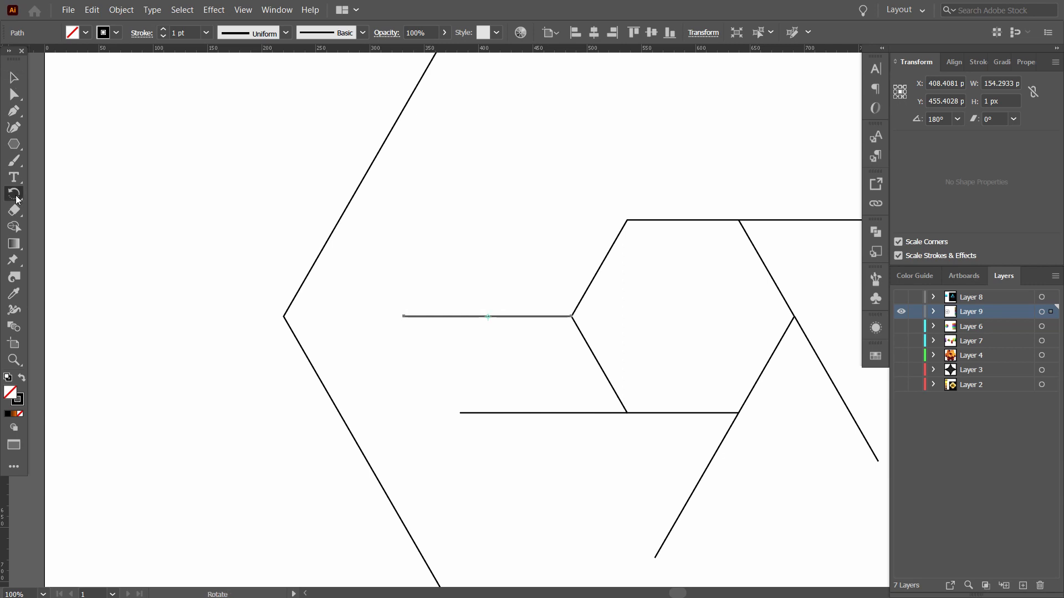
left_click(571, 316, "alt")
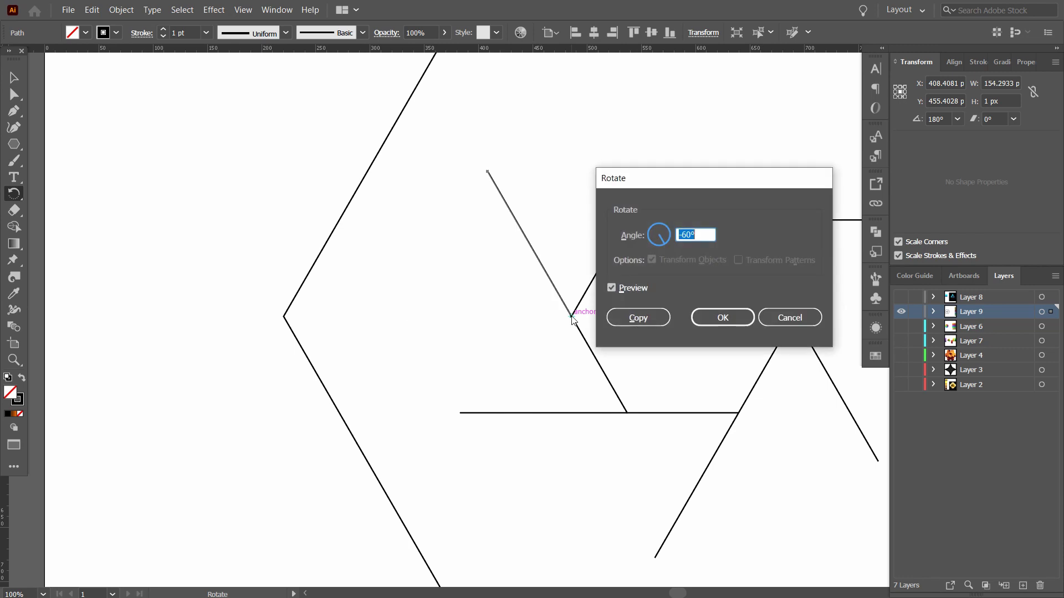
left_click(733, 317)
left_click_drag(683, 304, 560, 335)
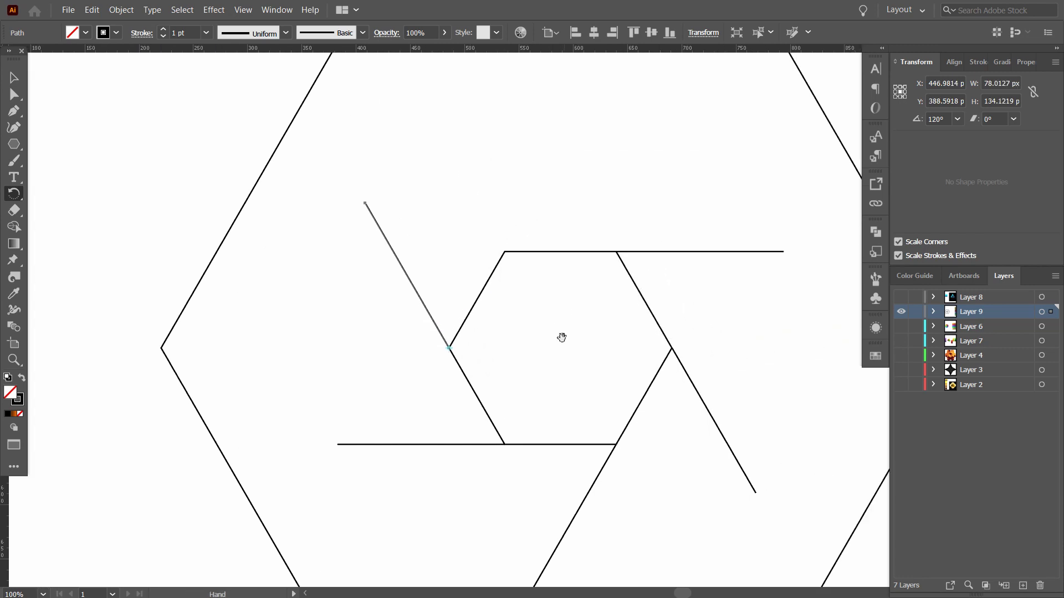
Copy the rotated line to the inner hexagon's upper-left corner and rotate the copy -60° around that corner.
key("v")
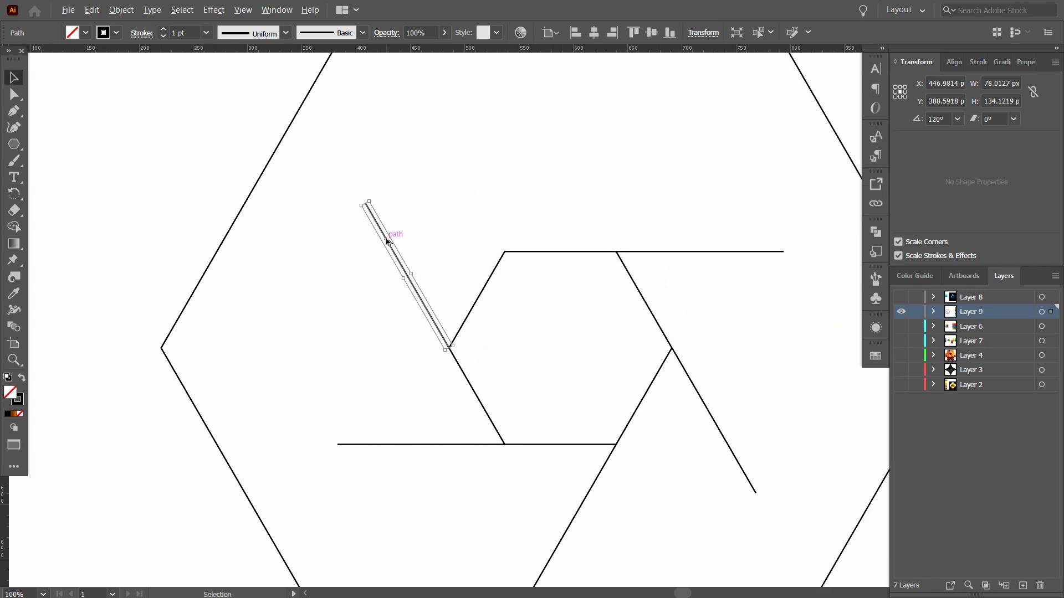
left_click_drag(385, 241, 443, 146)
left_click_drag(565, 181, 443, 199)
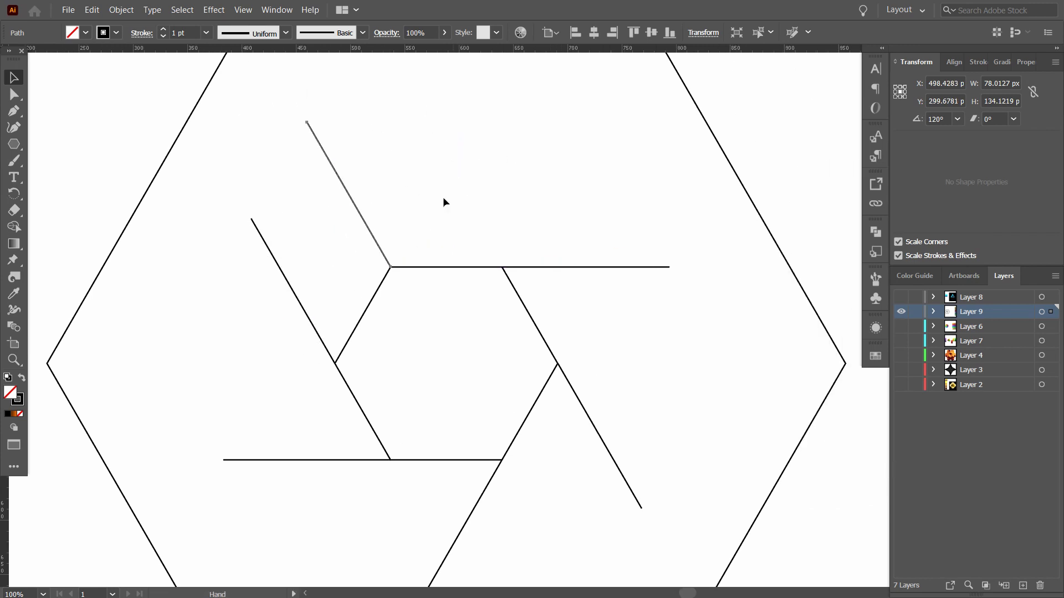
left_click(17, 192)
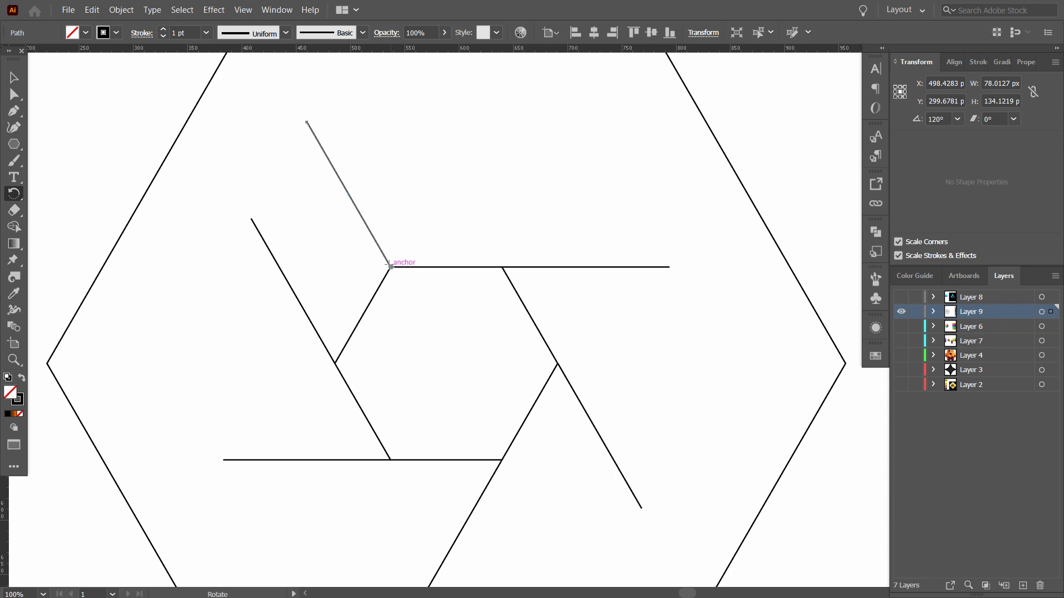
left_click(391, 266, "alt")
left_click(723, 317)
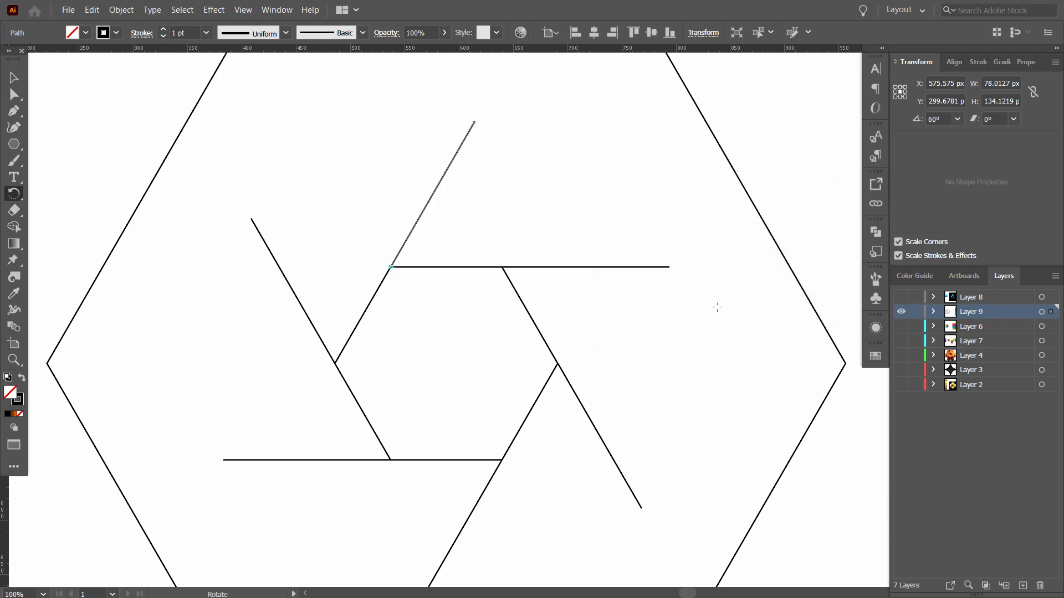
scroll(703, 329, "down", 2)
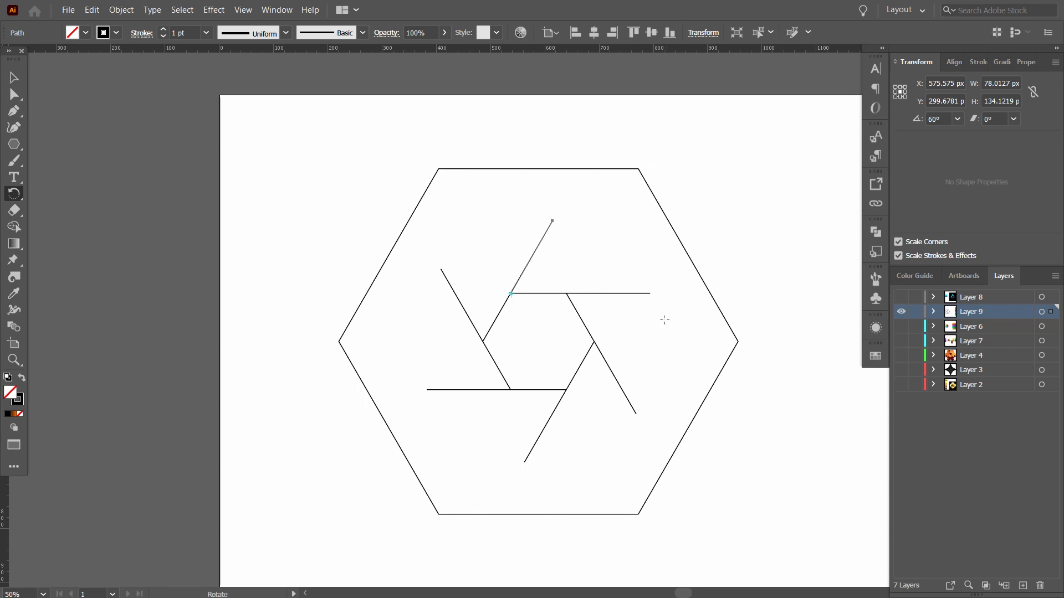
key("v")
left_click(762, 415)
Extend the upper-left line horizontally to the outer hexagon's upper-right edge and the top horizontal line down to its lower-right edge.
left_click_drag(720, 308, 669, 314)
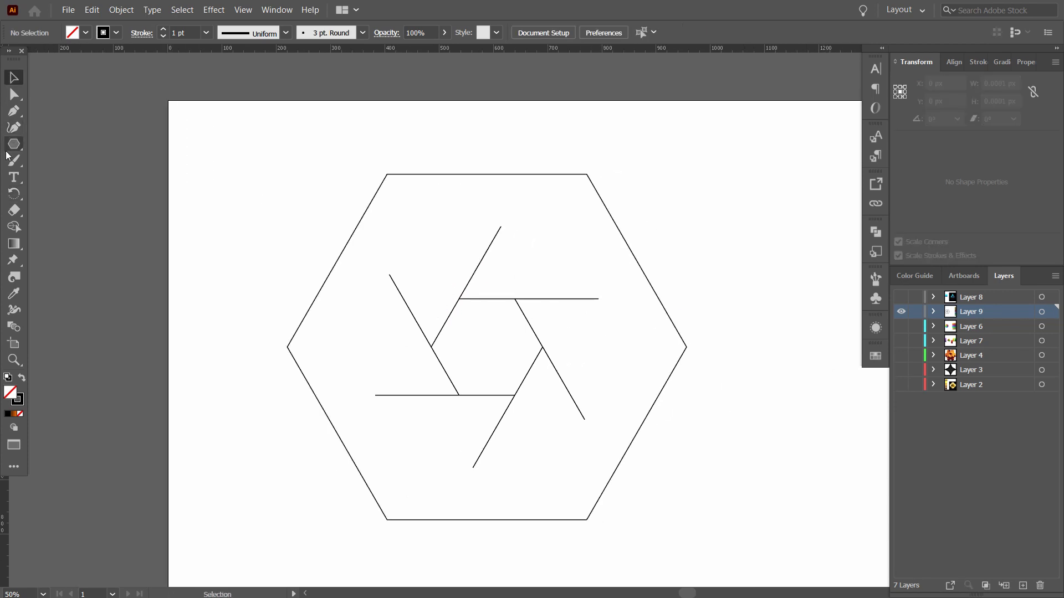
left_click(501, 226)
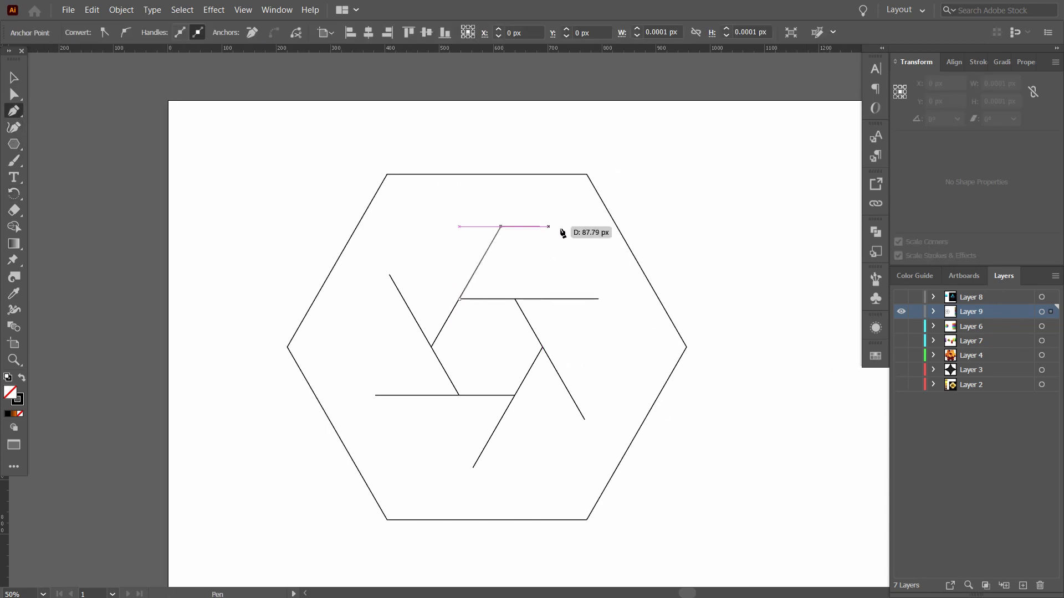
left_click(618, 227)
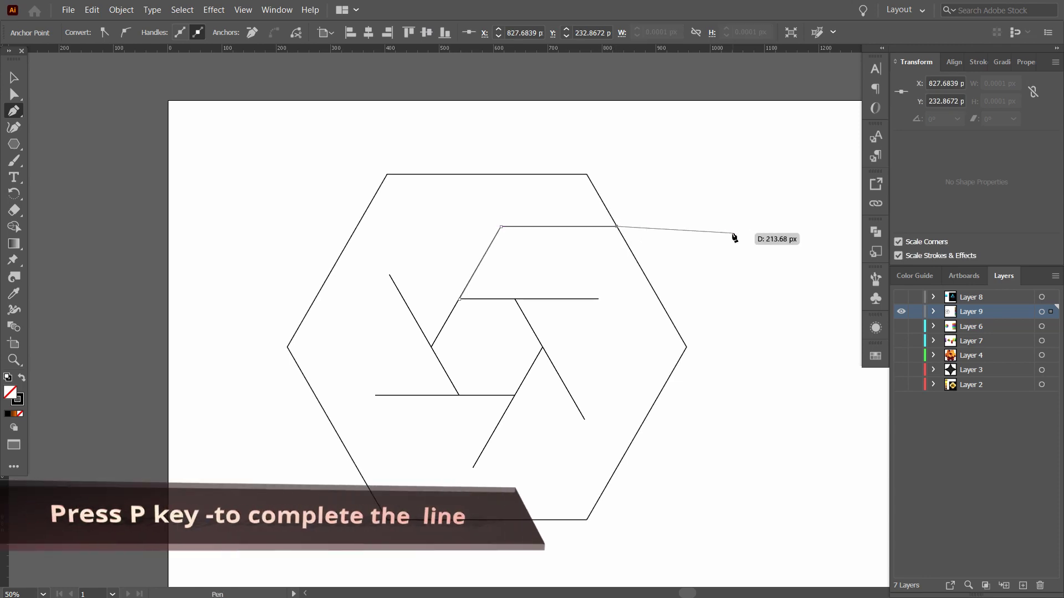
key("p")
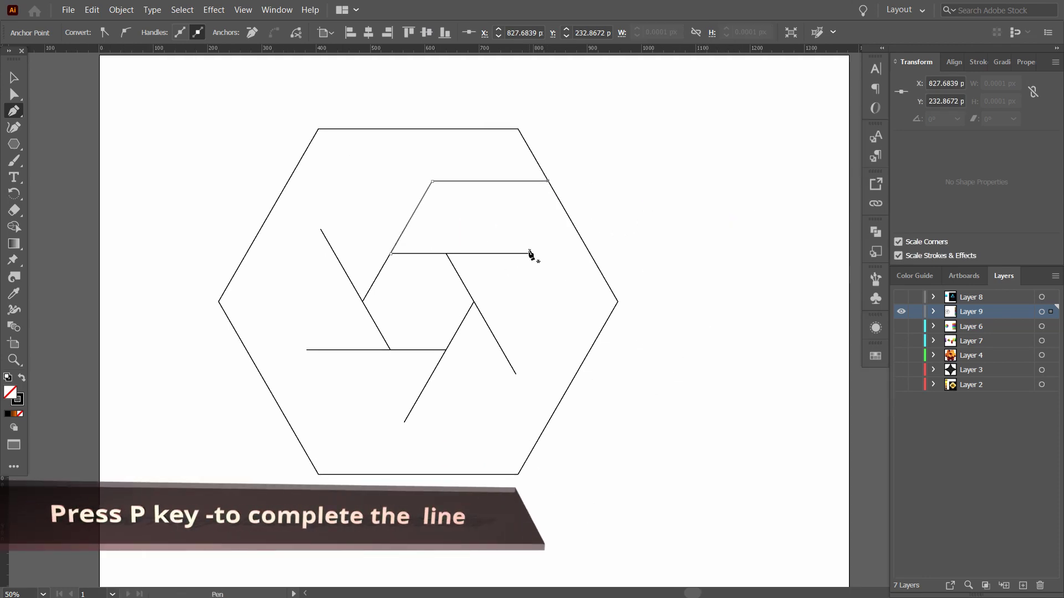
left_click(598, 299)
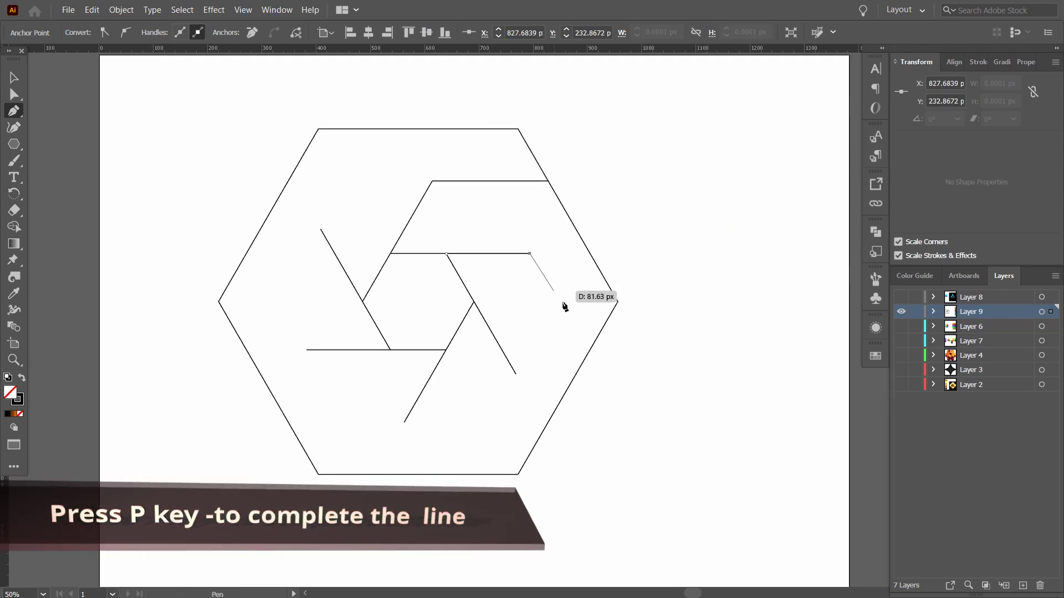
left_click(589, 350)
left_click(492, 200)
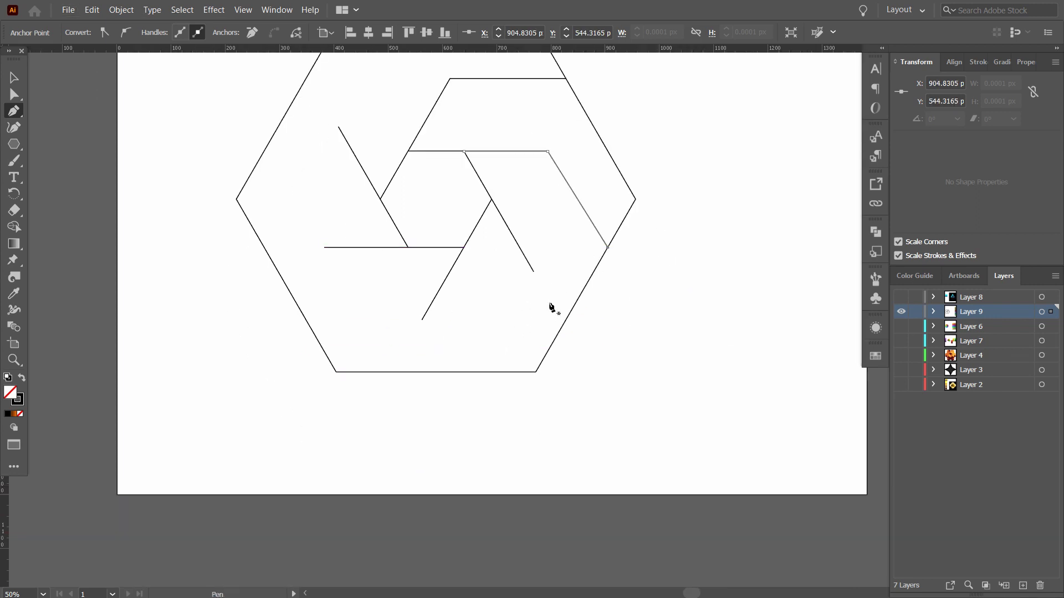
Extend the right slanted line down to the outer hexagon's bottom edge and the lower slanted line horizontally to its lower-left edge.
left_click(533, 271)
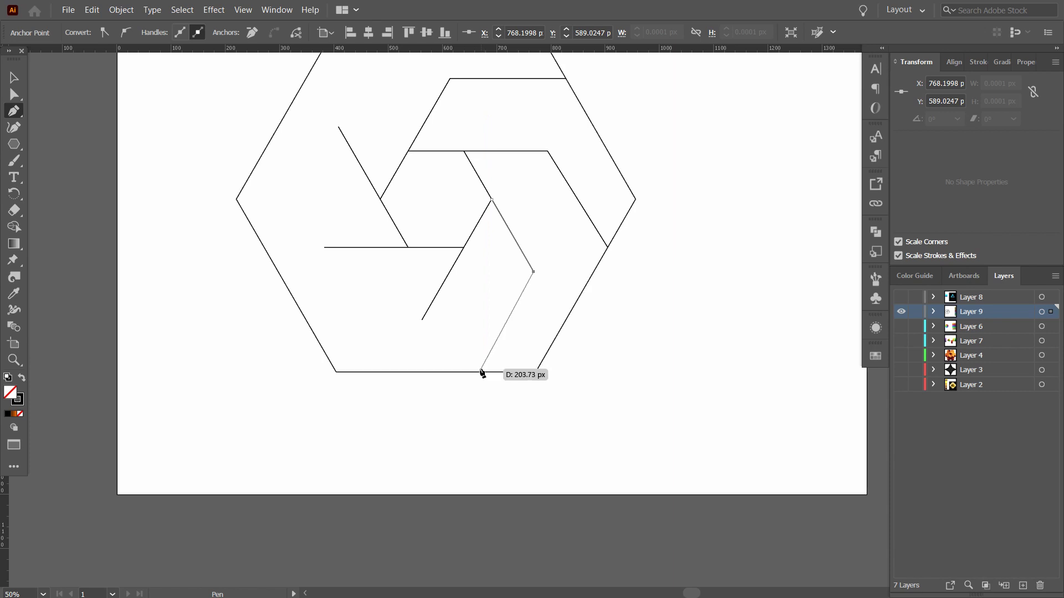
left_click(487, 372)
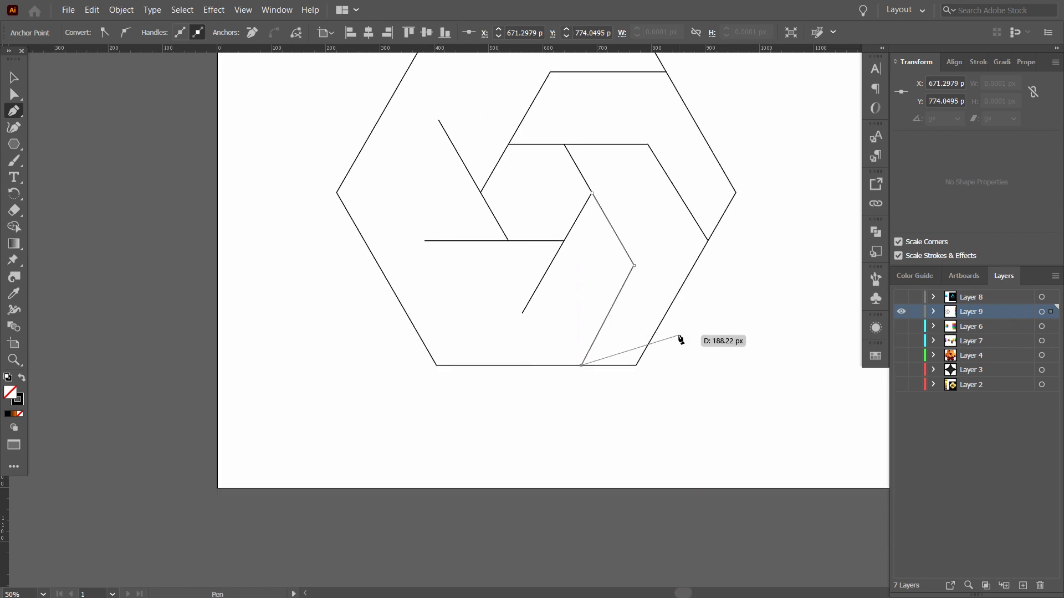
key("Escape")
left_click(522, 313)
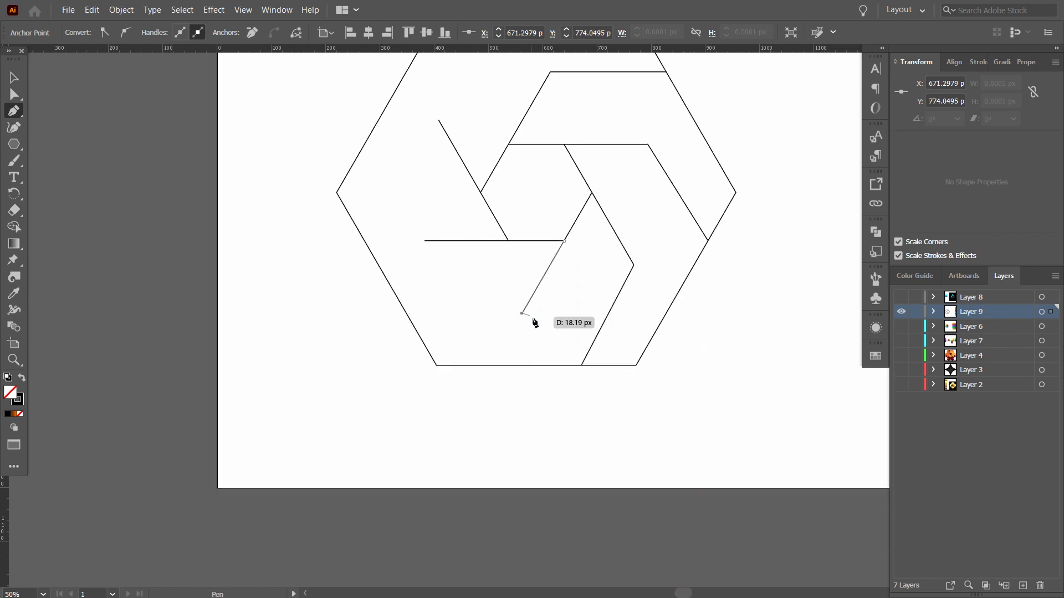
left_click(404, 313)
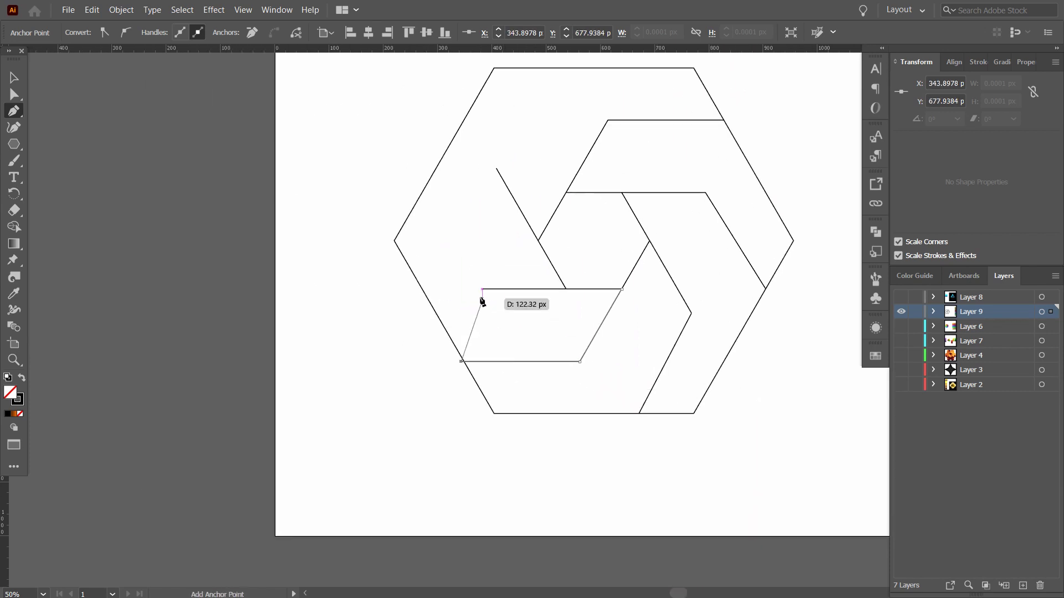
Extend the lower-left horizontal line up to the outer hexagon's upper-left edge and the left slanted line up to its top edge.
left_click(482, 289)
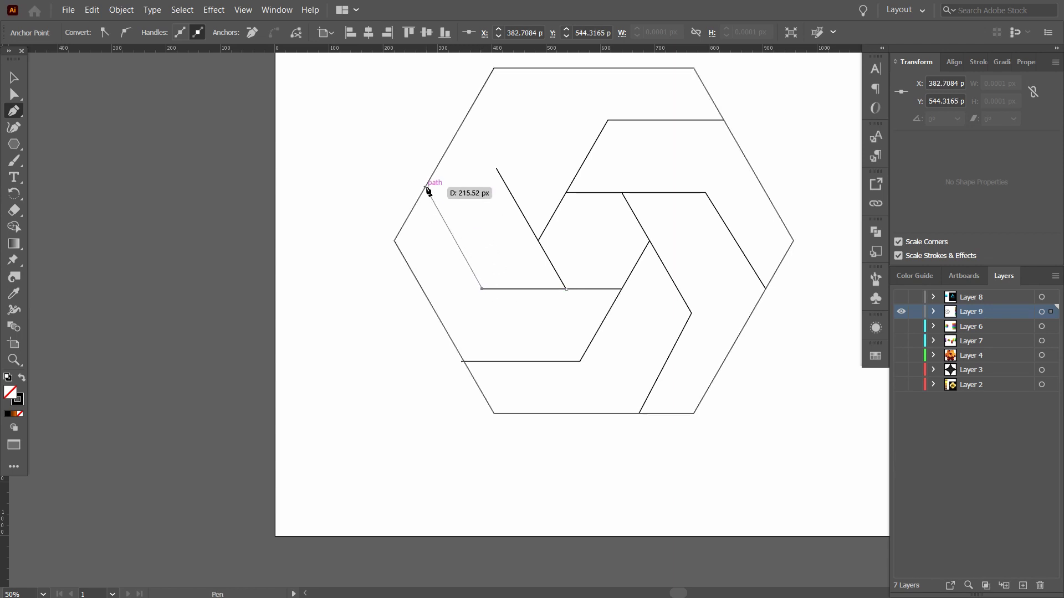
left_click(426, 189)
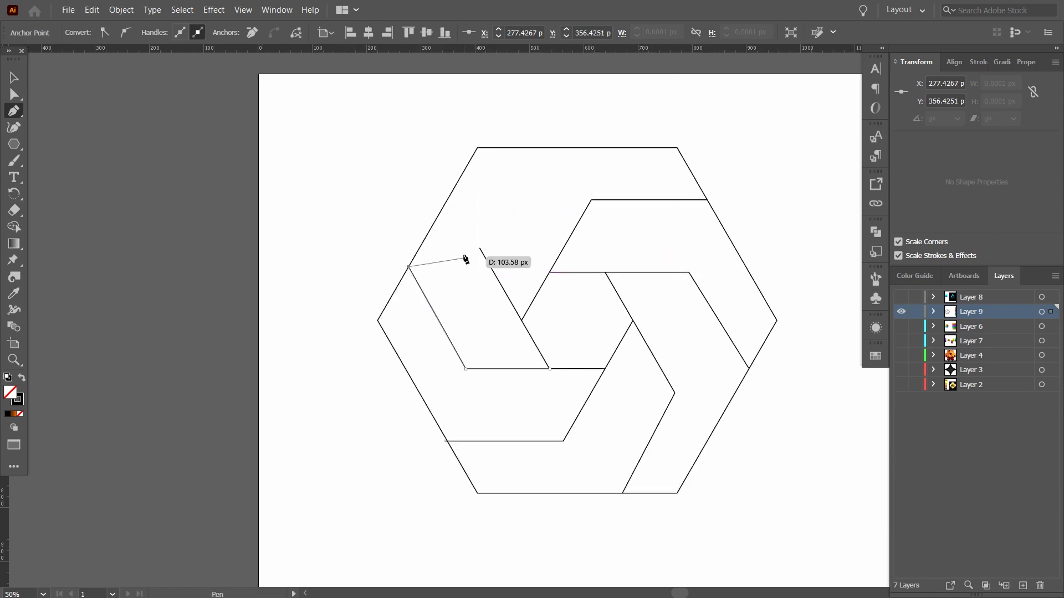
key("Escape")
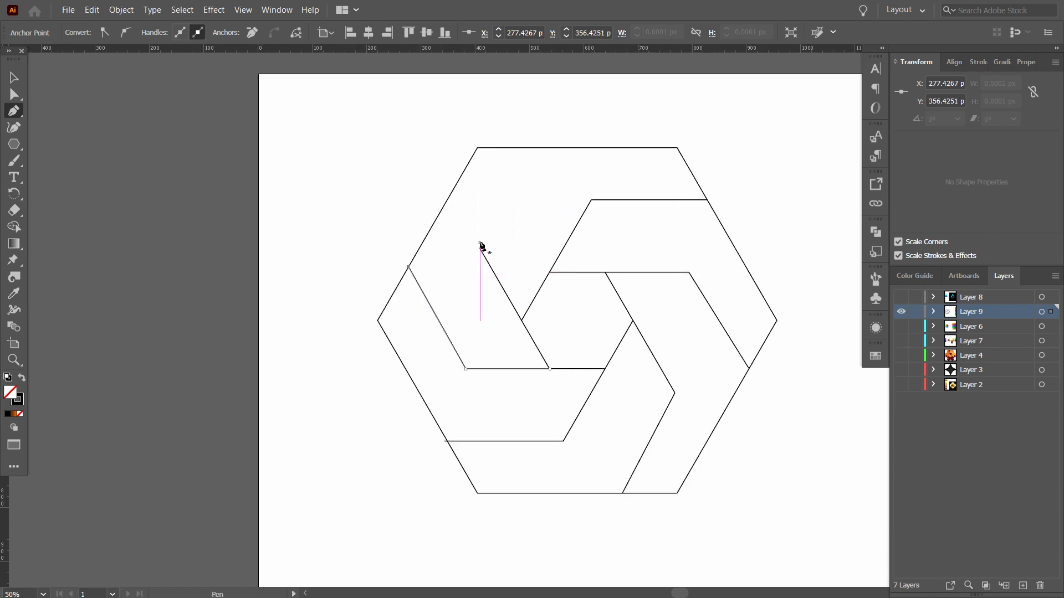
left_click(496, 168)
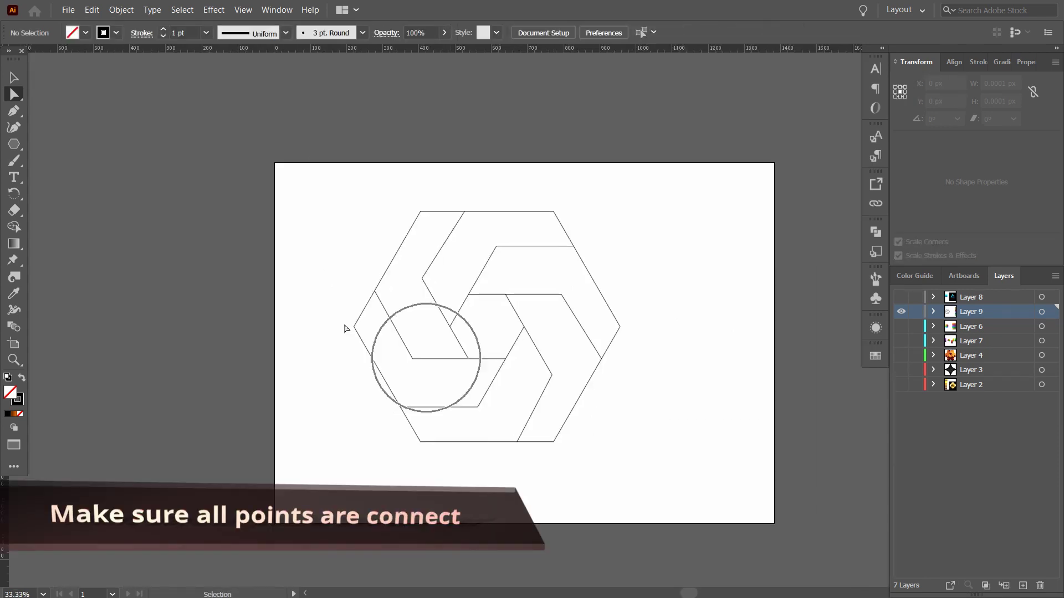
Select the whole hexagon design and check its enclosed regions with the Shape Builder tool.
key("v")
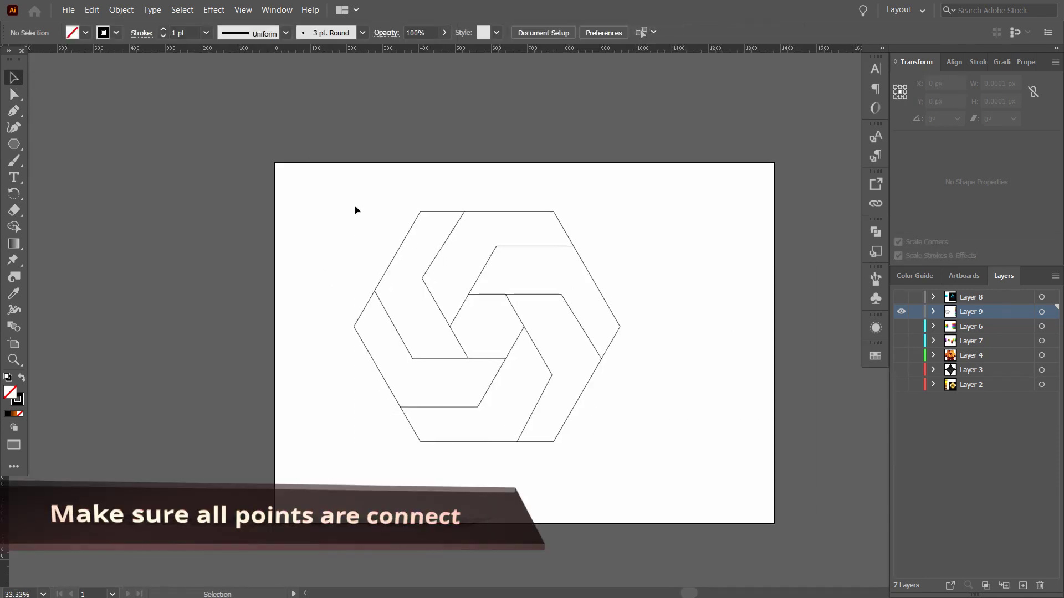
left_click(14, 226)
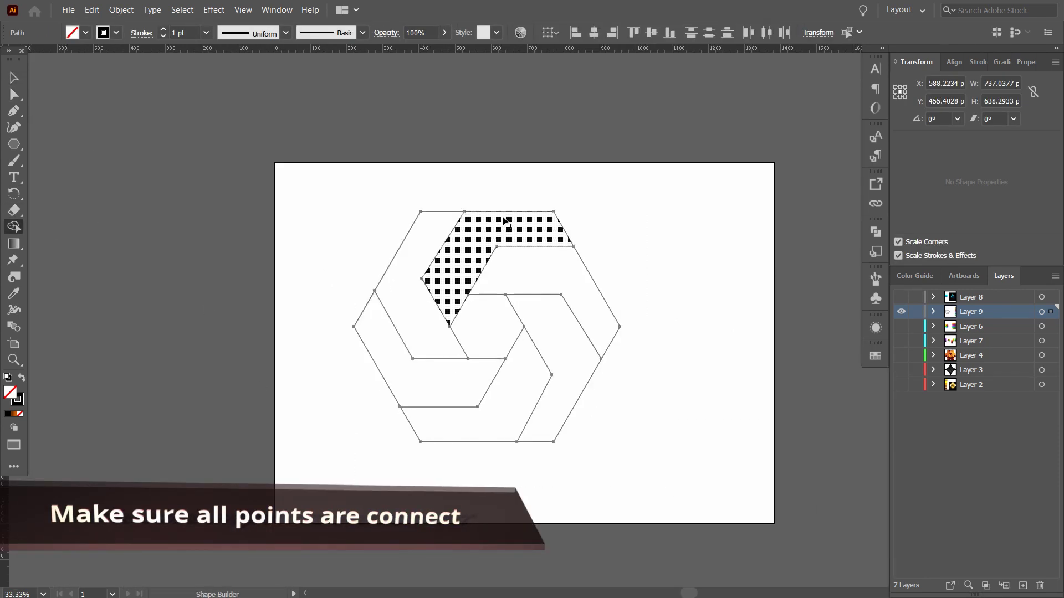
left_click_drag(477, 426, 544, 408)
left_click(15, 79)
left_click_drag(661, 333, 637, 308)
left_click(637, 308)
In outline view, close the gap between the lines meeting at the inner hexagon's right corner by moving the loose anchor.
scroll(560, 379, "up", 3)
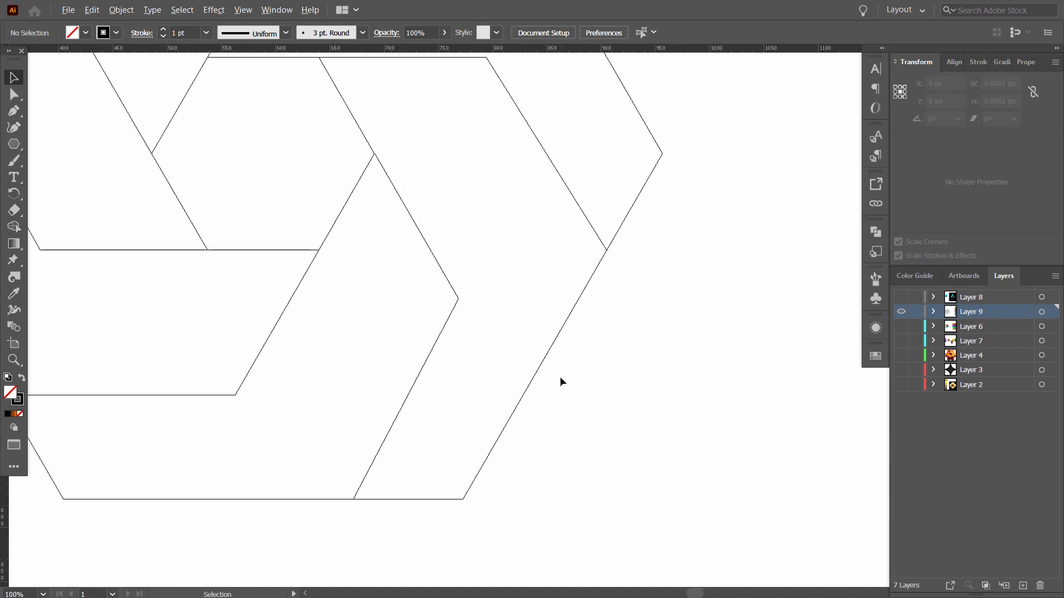
scroll(608, 251, "up", 2)
scroll(610, 250, "down", 4)
scroll(471, 387, "up", 4)
left_click_drag(471, 161, 460, 377)
left_click_drag(527, 89, 342, 409)
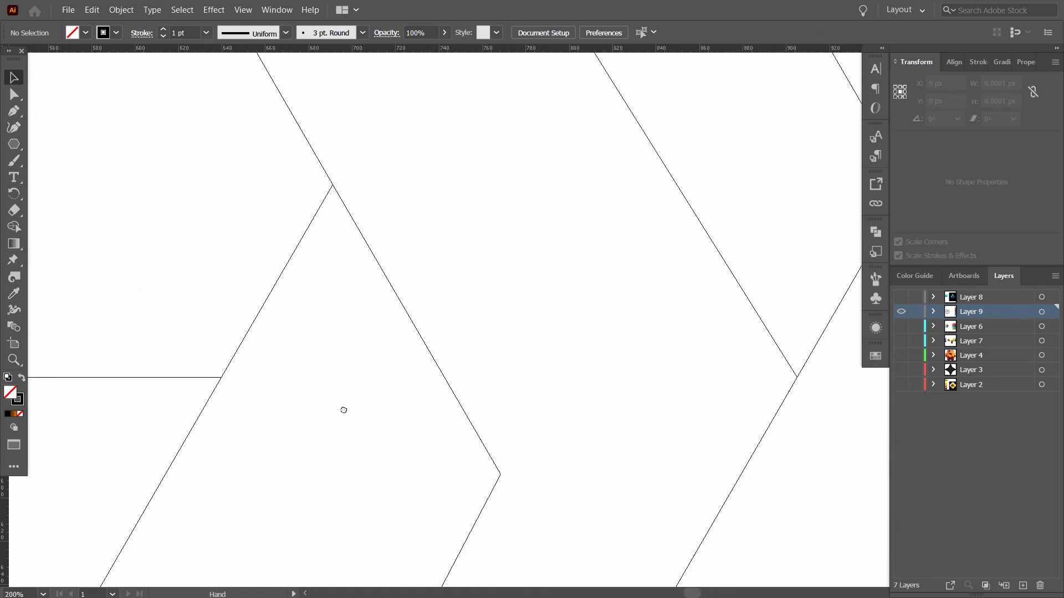
left_click_drag(238, 205, 341, 382)
scroll(304, 173, "up", 1)
scroll(343, 221, "down", 1)
scroll(414, 327, "up", 8)
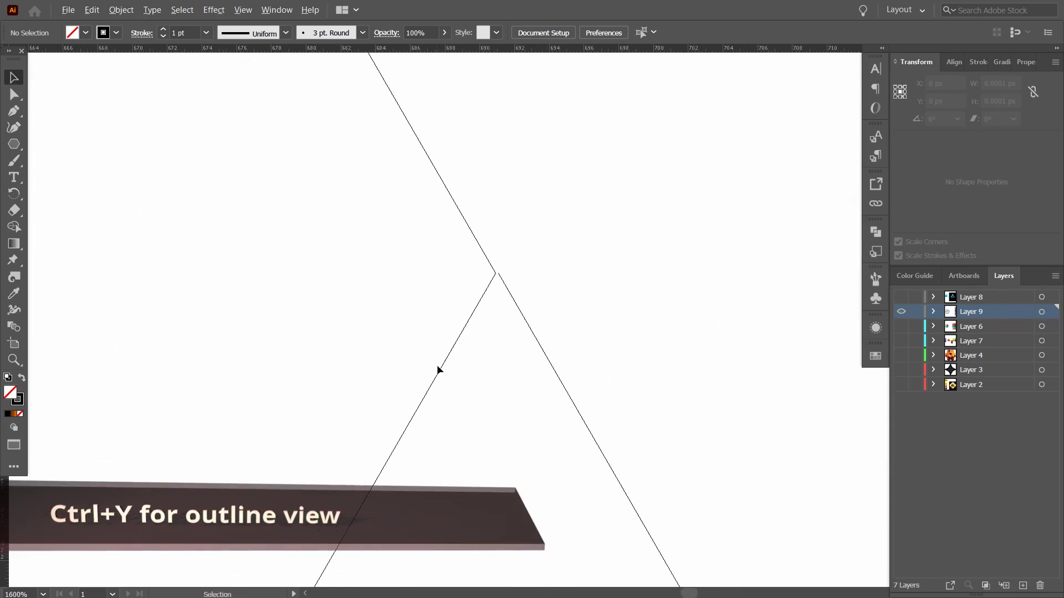
key("a")
left_click_drag(441, 286, 432, 286)
left_click(507, 296)
Move the end anchor of the line meeting the outer hexagon's upper-left edge exactly onto that edge.
scroll(532, 300, "down", 14)
scroll(512, 327, "up", 5)
left_click_drag(611, 366, 520, 427)
key("v")
scroll(397, 442, "up", 15)
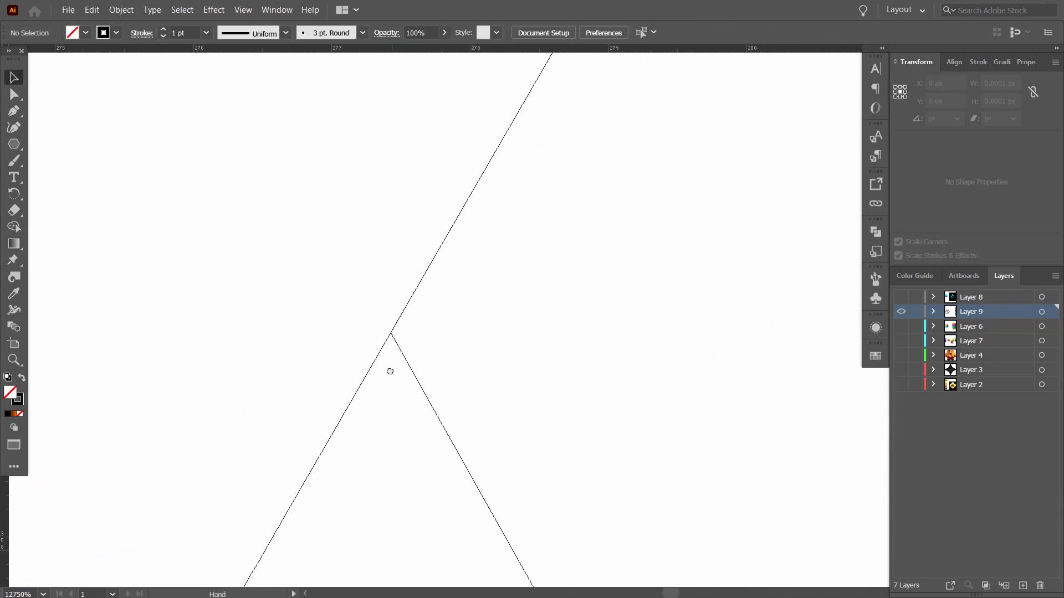
scroll(463, 361, "up", 5)
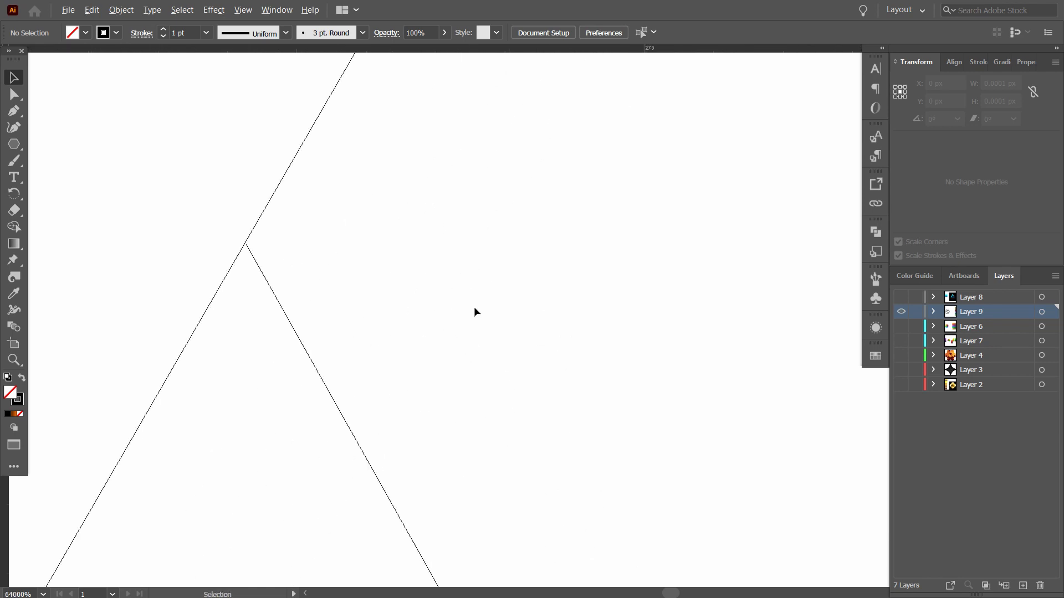
left_click(249, 250)
key("a")
left_click(246, 244)
left_click_drag(245, 244, 245, 243)
left_click(266, 228)
Return from outline view to the normal preview with the whole hexagon design in view.
scroll(278, 233, "down", 20)
left_click(13, 78)
scroll(332, 181, "up", 3)
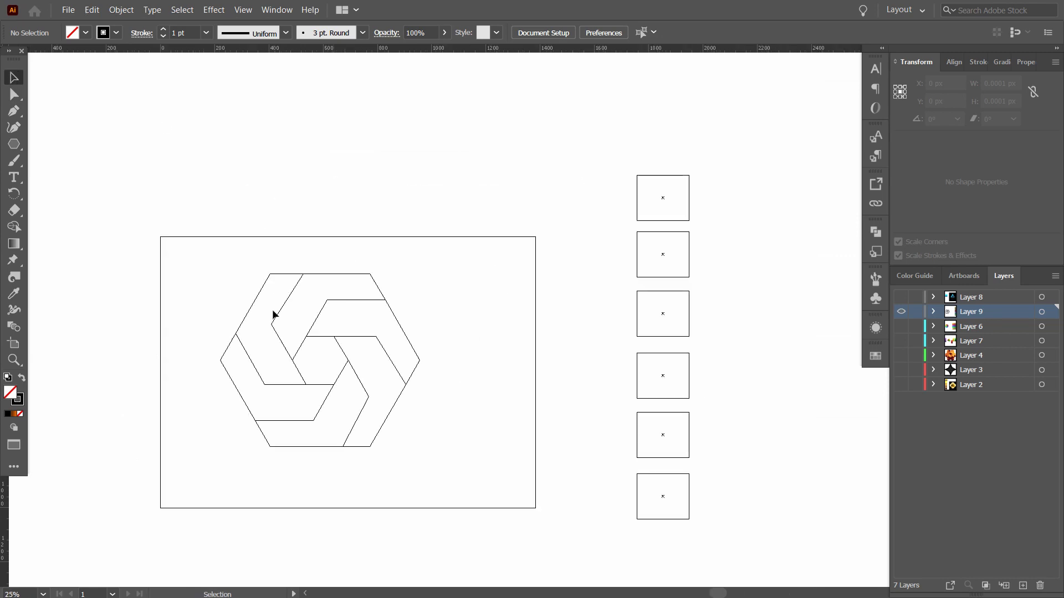
left_click_drag(210, 300, 497, 513)
left_click(214, 333)
key("ctrl+y")
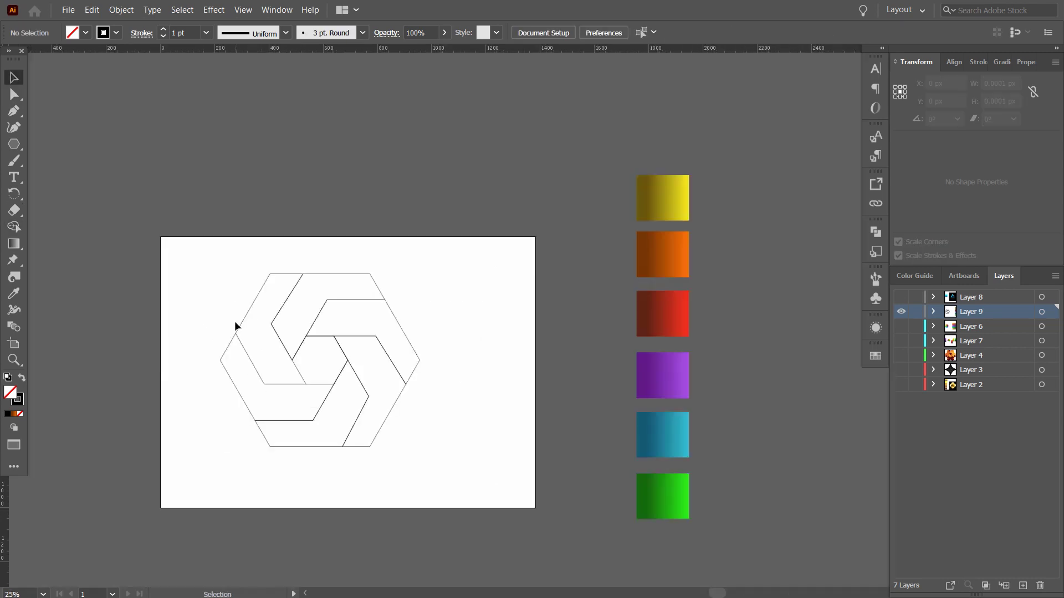
Divide the entire hexagon design into separate closed shapes with the Shape Builder tool.
scroll(228, 272, "up", 2)
left_click_drag(180, 155, 627, 562)
key("shift+m")
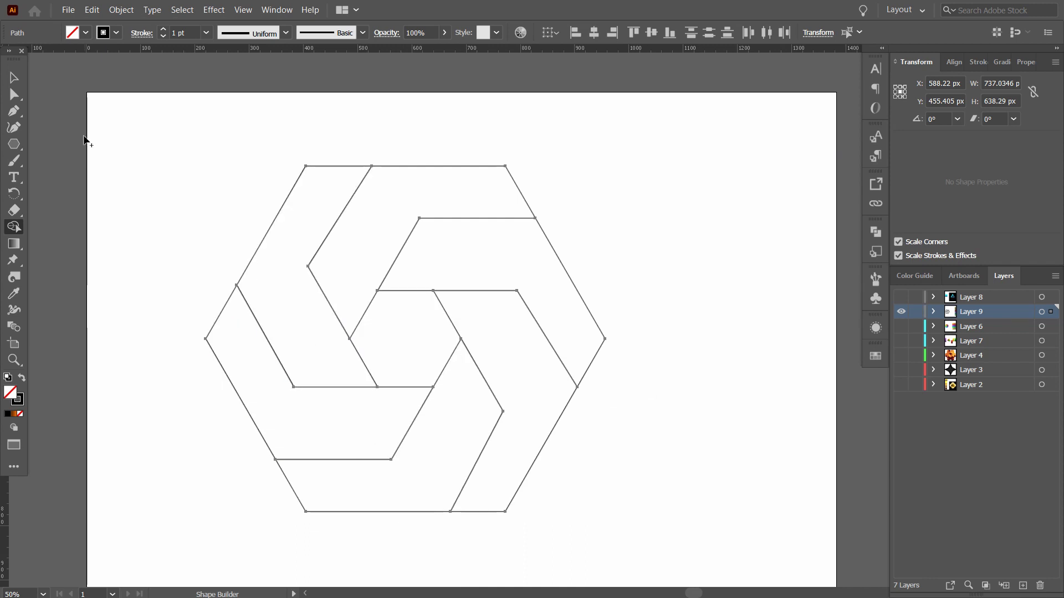
key("v")
left_click(109, 171)
Fill the top, upper-right and lower-right shapes with the sampled yellow, orange and red gradients respectively, using the Eyedropper.
scroll(109, 172, "down", 2)
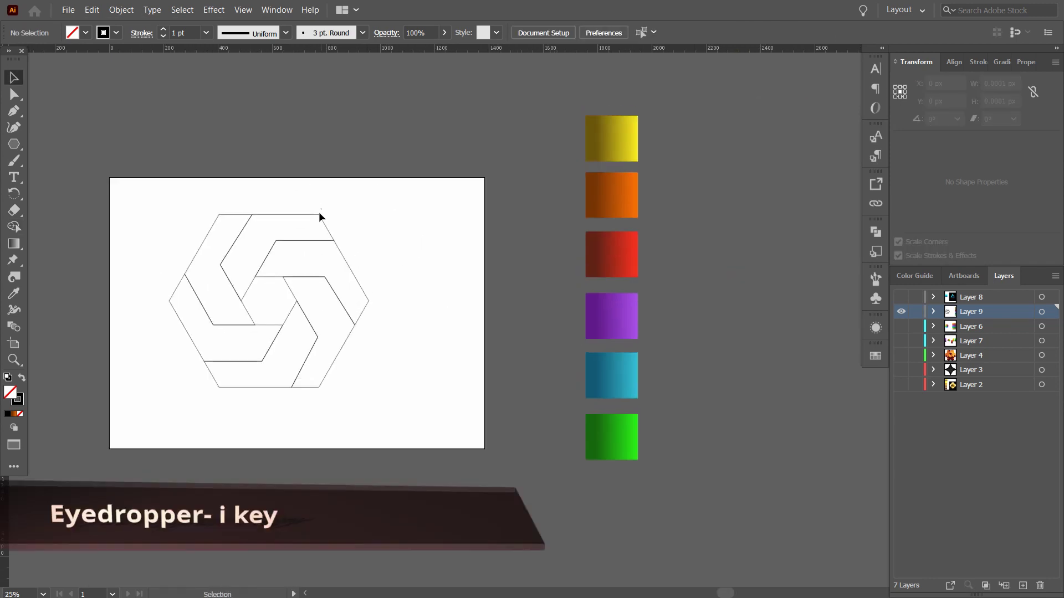
left_click(318, 214)
key("i")
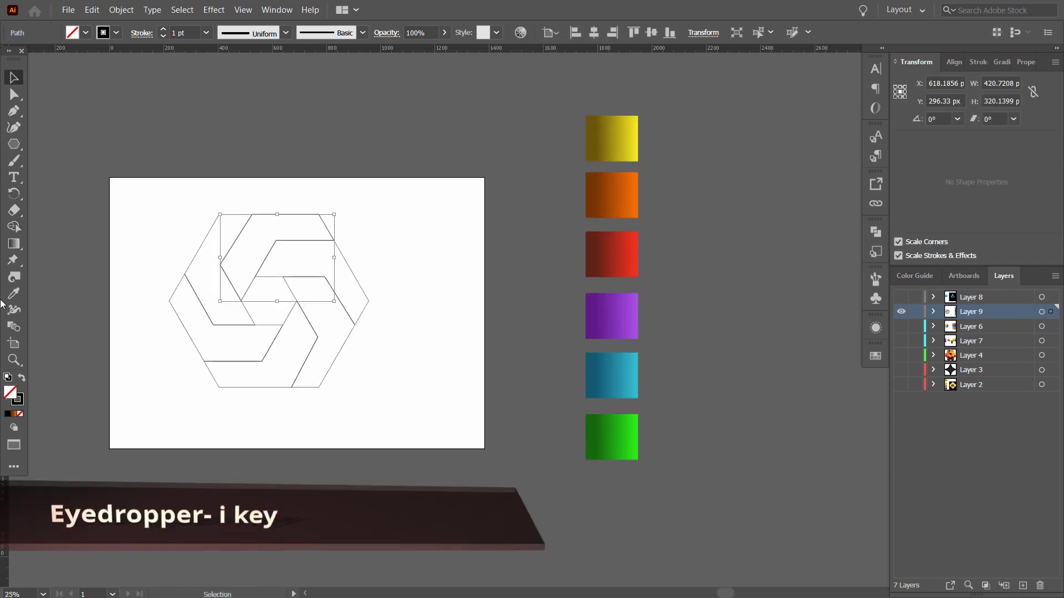
left_click(622, 126)
left_click(434, 244, "ctrl")
left_click(347, 277, "ctrl")
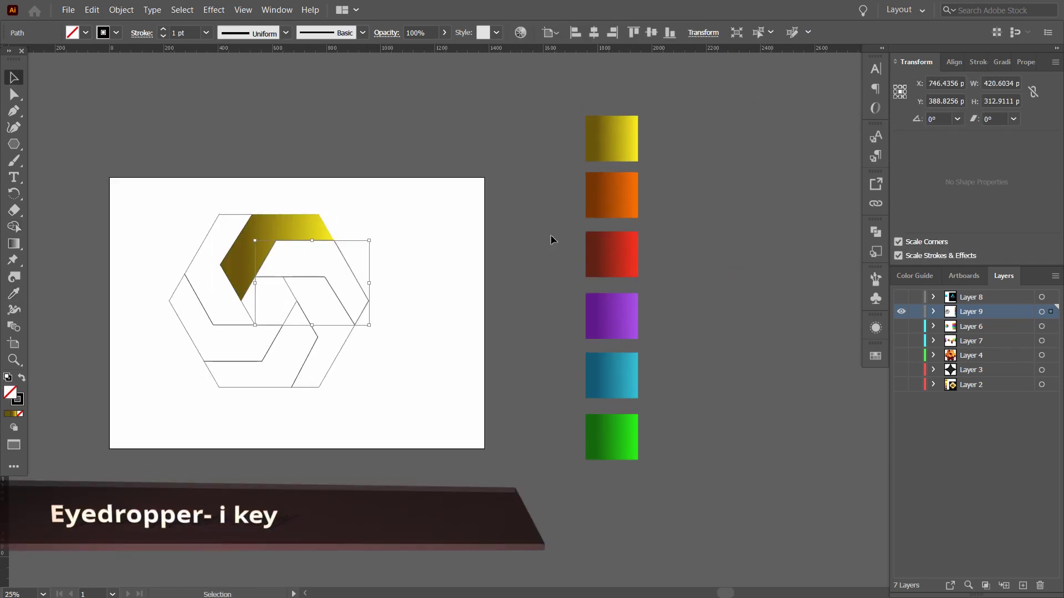
left_click(609, 194)
left_click(328, 343, "ctrl")
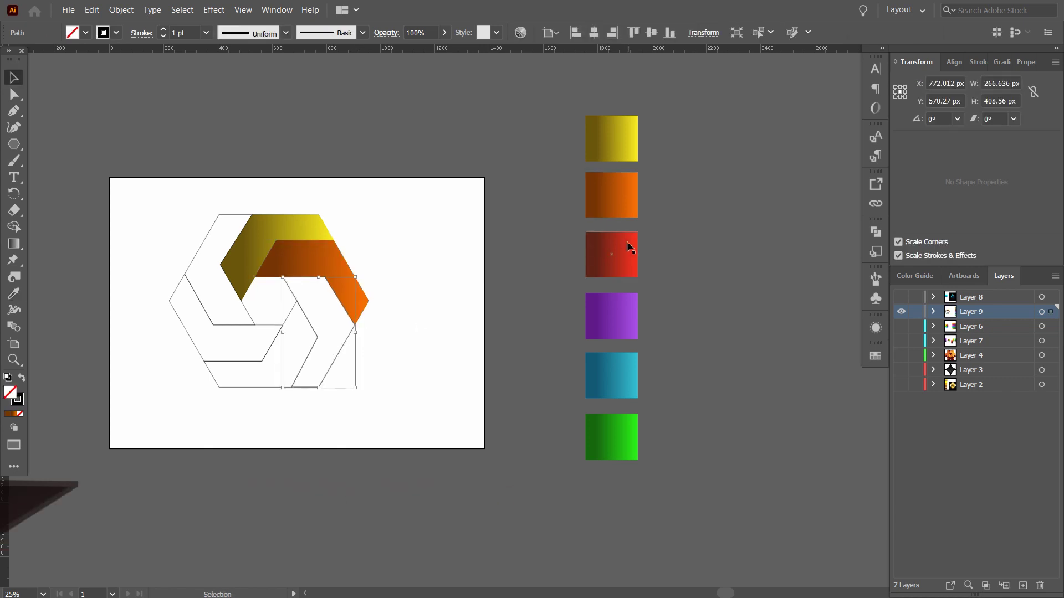
left_click(620, 246)
Fill the bottom, lower-left and upper-left shapes with the sampled purple, blue and green gradients respectively.
left_click(258, 373, "ctrl")
left_click(612, 316)
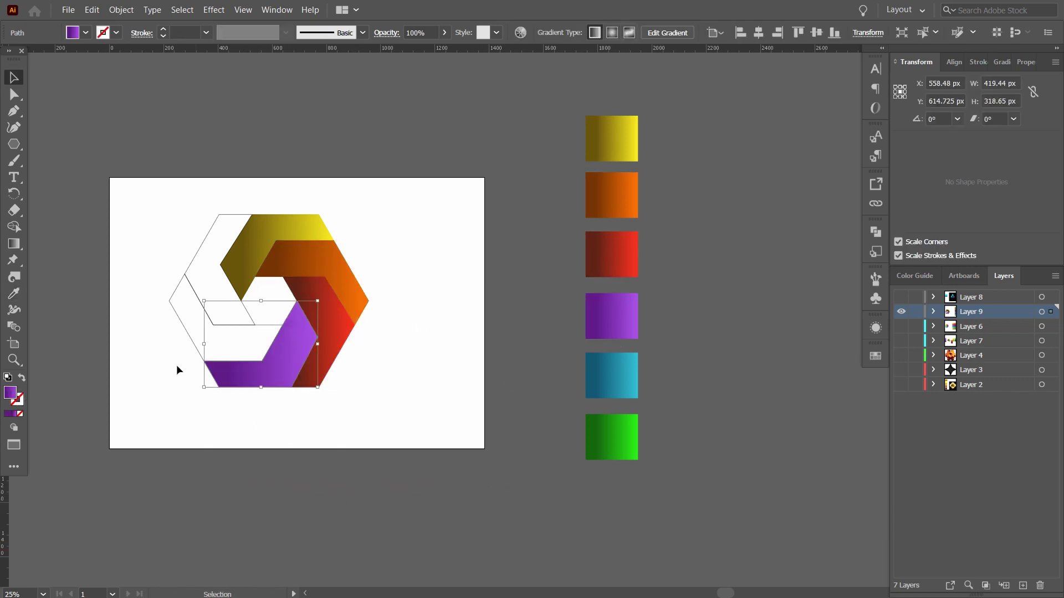
left_click(188, 341, "ctrl")
left_click(612, 375)
left_click(209, 240, "ctrl")
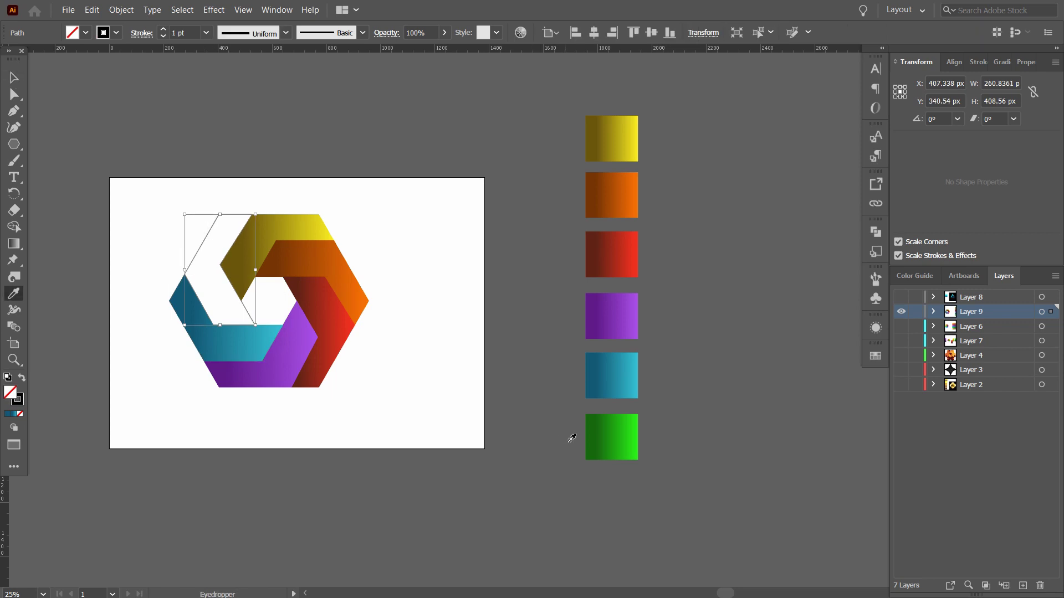
left_click(609, 437)
Try angled gradients on the yellow and orange shapes, with the dark shade confined to their left bends.
scroll(256, 302, "up", 2)
left_click(253, 247, "ctrl")
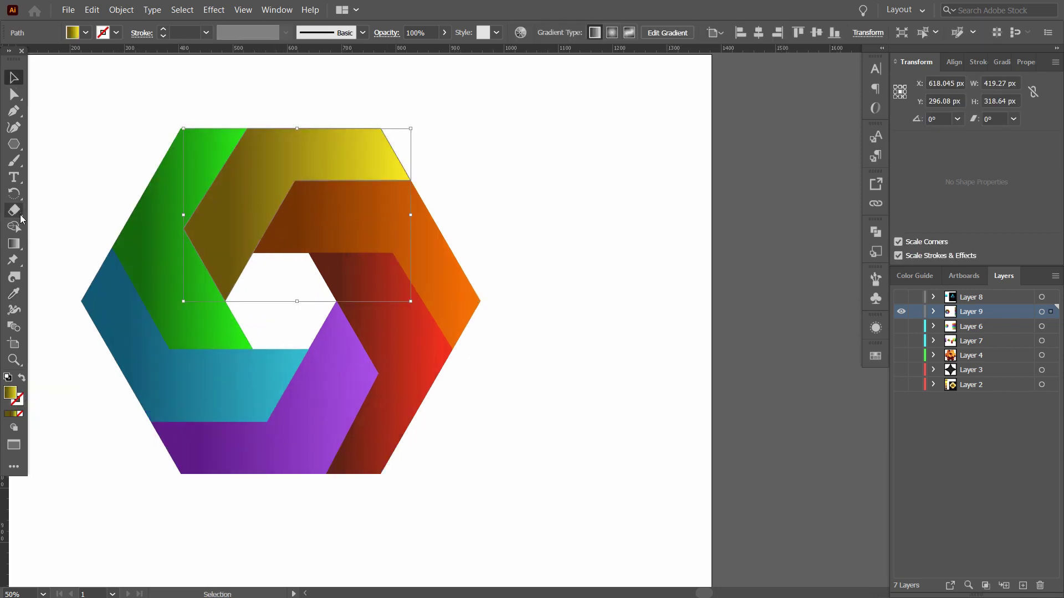
left_click(22, 242)
left_click_drag(325, 159, 257, 216)
left_click_drag(187, 253, 214, 231)
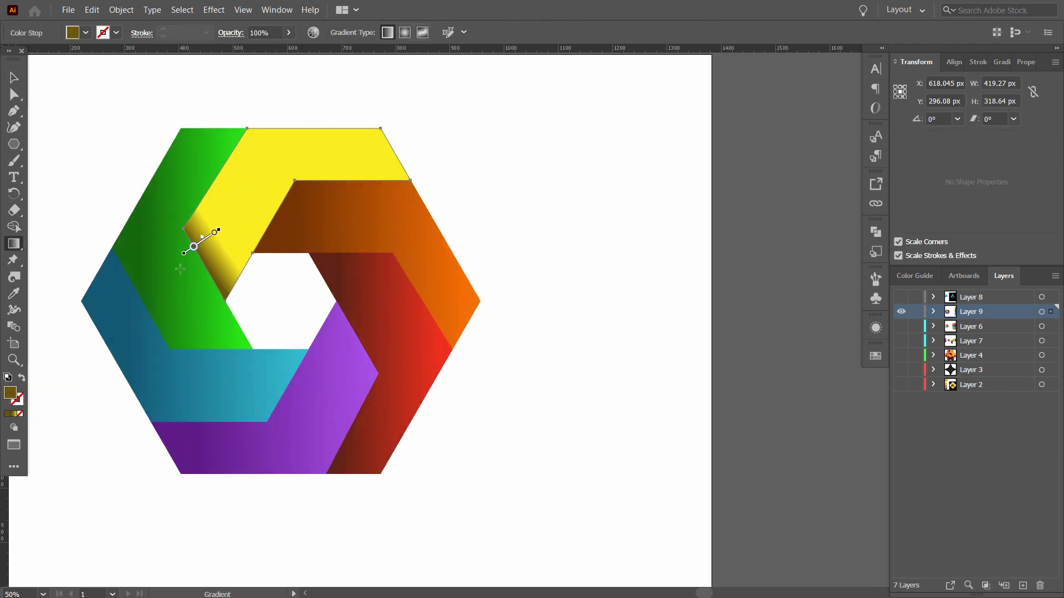
left_click_drag(178, 275, 304, 230)
left_click(349, 213, "ctrl")
left_click_drag(291, 190, 327, 213)
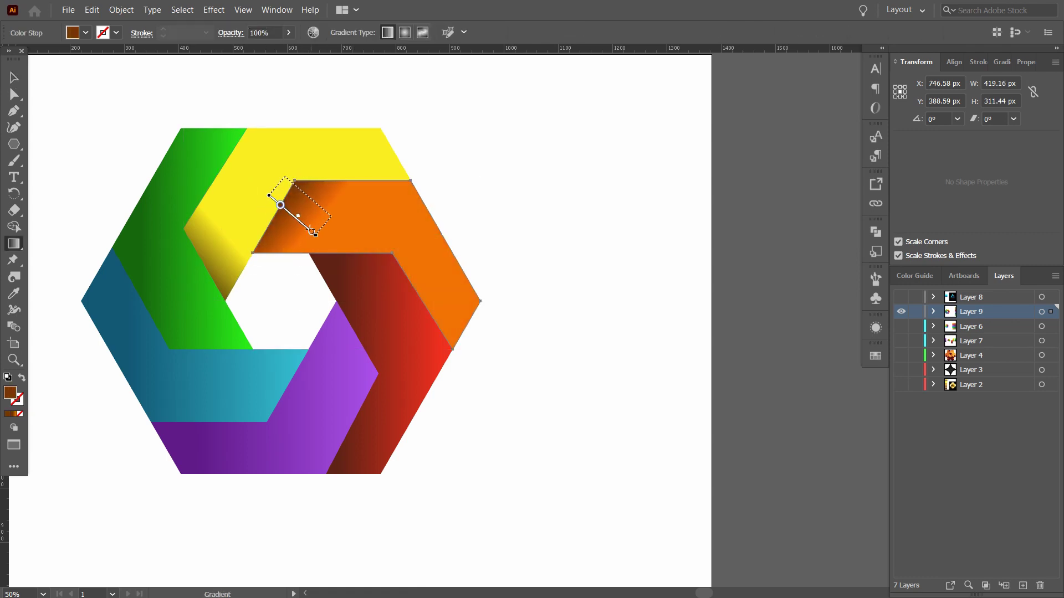
Redraw the red gradient with its dark end along the orange edge, and the orange gradient darkest along the yellow edge.
left_click(368, 320)
mouse_move(378, 248)
left_mouse_down()
mouse_move(380, 283)
mouse_move(358, 274)
mouse_move(397, 245)
left_mouse_up()
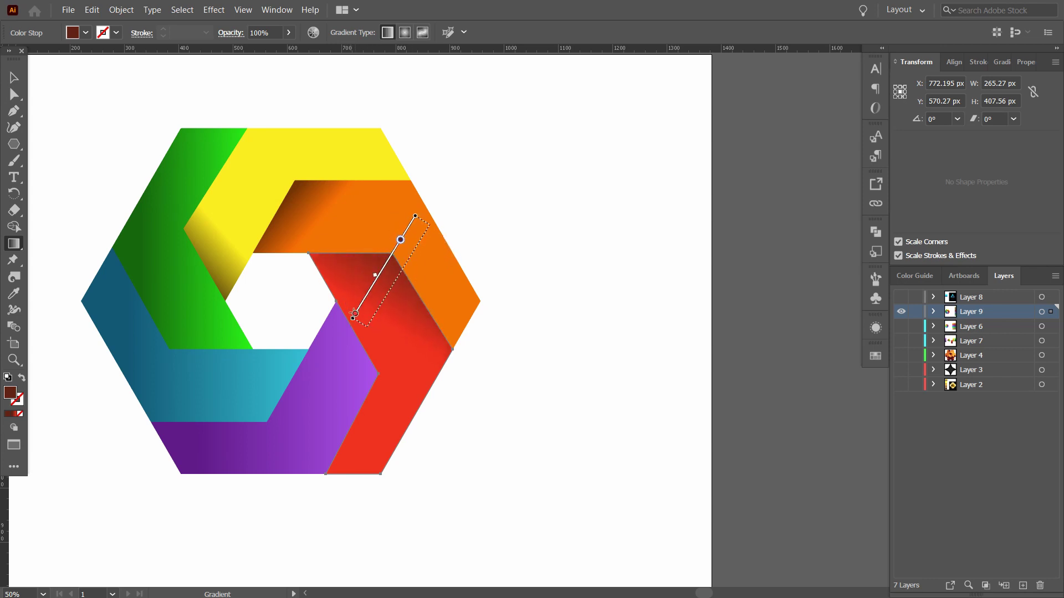
left_click(360, 208, "ctrl")
mouse_move(286, 161)
left_mouse_down()
mouse_move(332, 211)
mouse_move(330, 239)
left_mouse_up()
Redraw the yellow shape's gradient so its dark shade runs along the edge it shares with the green shape.
left_click(237, 190, "ctrl")
mouse_move(194, 194)
left_mouse_down()
mouse_move(277, 206)
mouse_move(259, 212)
mouse_move(266, 205)
left_mouse_up()
key("v")
Redraw the purple shape's gradient so its dark shade starts at the red shape's edge and fades leftward.
scroll(339, 326, "down", 2)
left_click(338, 326)
key("g")
mouse_move(377, 299)
left_mouse_down()
mouse_move(292, 308)
mouse_move(298, 289)
mouse_move(309, 292)
left_mouse_up()
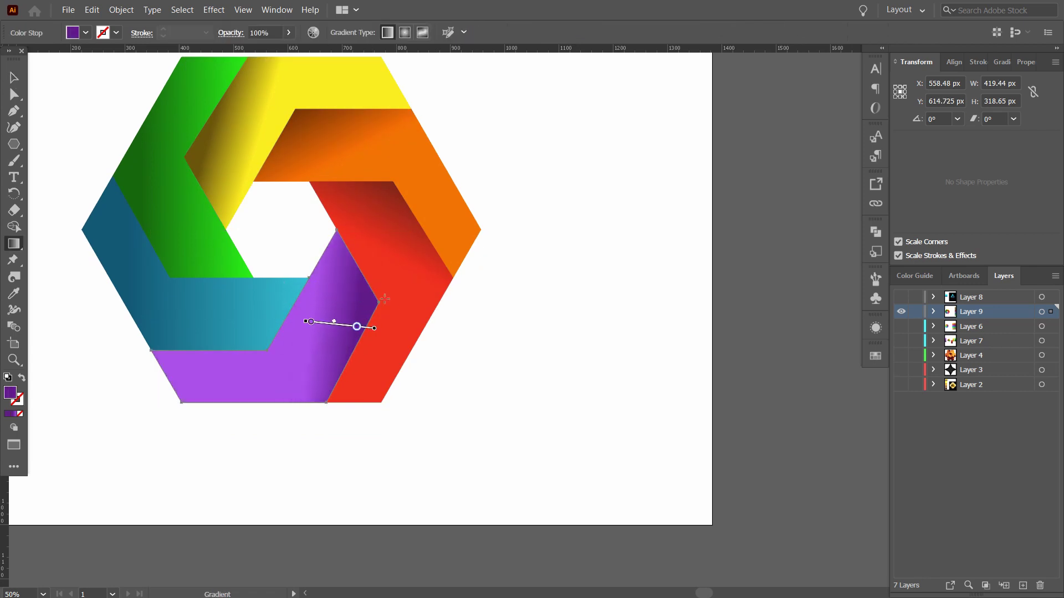
mouse_move(398, 301)
left_mouse_down()
mouse_move(333, 311)
mouse_move(303, 294)
left_mouse_up()
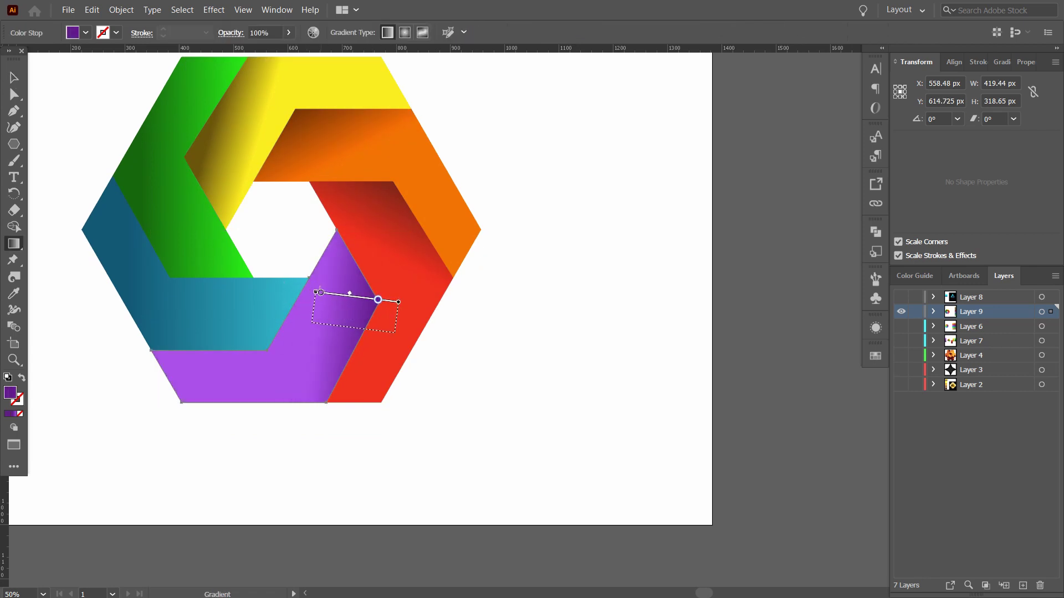
Redraw the blue shape's gradient so its dark shade sits along the lower edge shared with the purple shape.
left_click(226, 326)
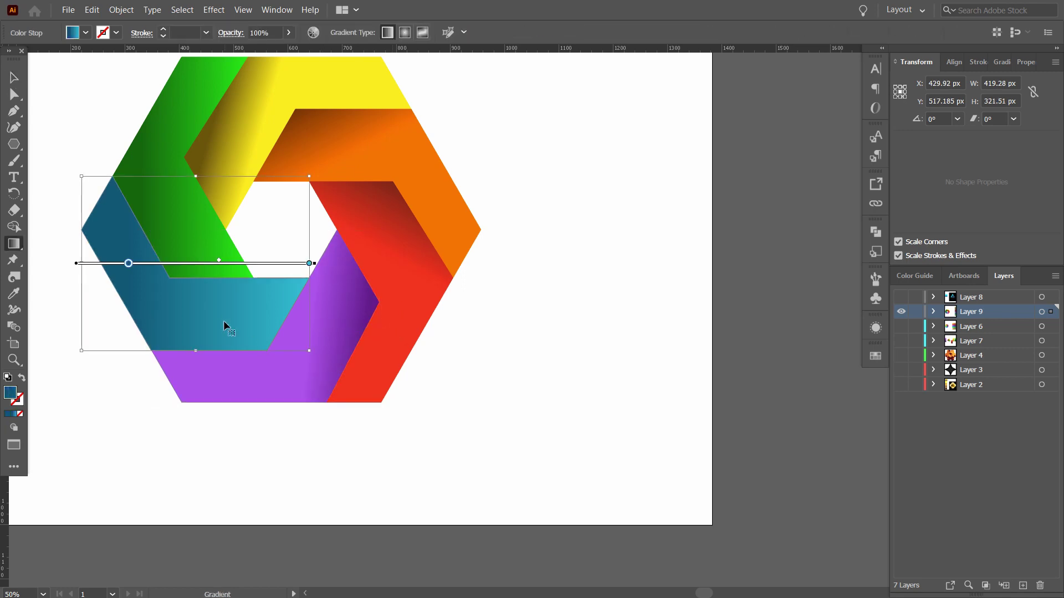
mouse_move(207, 302)
left_mouse_down()
mouse_move(207, 343)
mouse_move(190, 299)
left_mouse_up()
mouse_move(264, 372)
left_mouse_down()
mouse_move(233, 323)
mouse_move(234, 297)
mouse_move(214, 335)
mouse_move(254, 390)
left_mouse_up()
key("v")
left_click(231, 363)
Redraw the green shape's gradient diagonally so its dark shade lies along the edge shared with the blue shape.
left_click(191, 260)
key("space")
key("g")
mouse_move(186, 317)
left_mouse_down()
mouse_move(212, 304)
mouse_move(208, 292)
left_mouse_up()
mouse_move(179, 348)
left_mouse_down()
mouse_move(231, 293)
mouse_move(241, 298)
left_mouse_up()
key("v")
left_click(603, 353)
Adjust the bright end stop of the green shape's gradient to refine its shading.
scroll(604, 354, "down", 2)
key("space")
left_click_drag(604, 363, 535, 348)
scroll(534, 349, "up", 1)
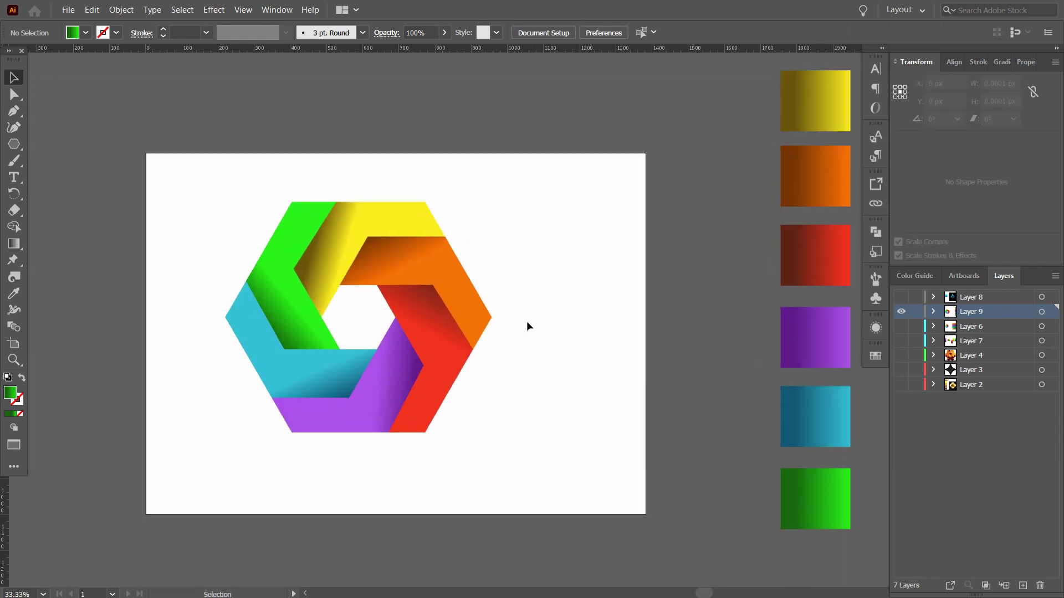
left_click(290, 334)
key("g")
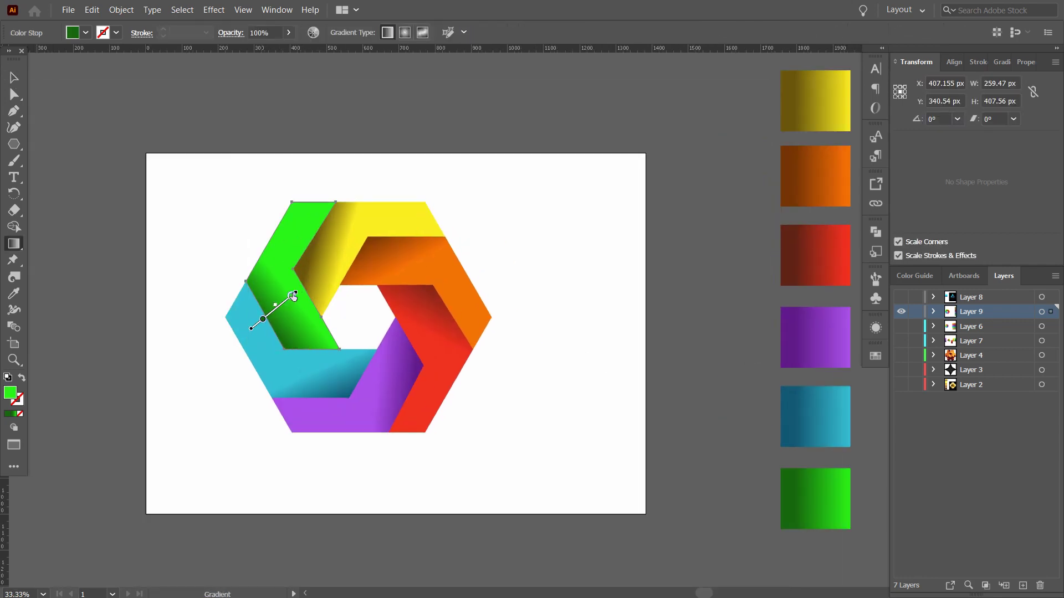
left_click(293, 295)
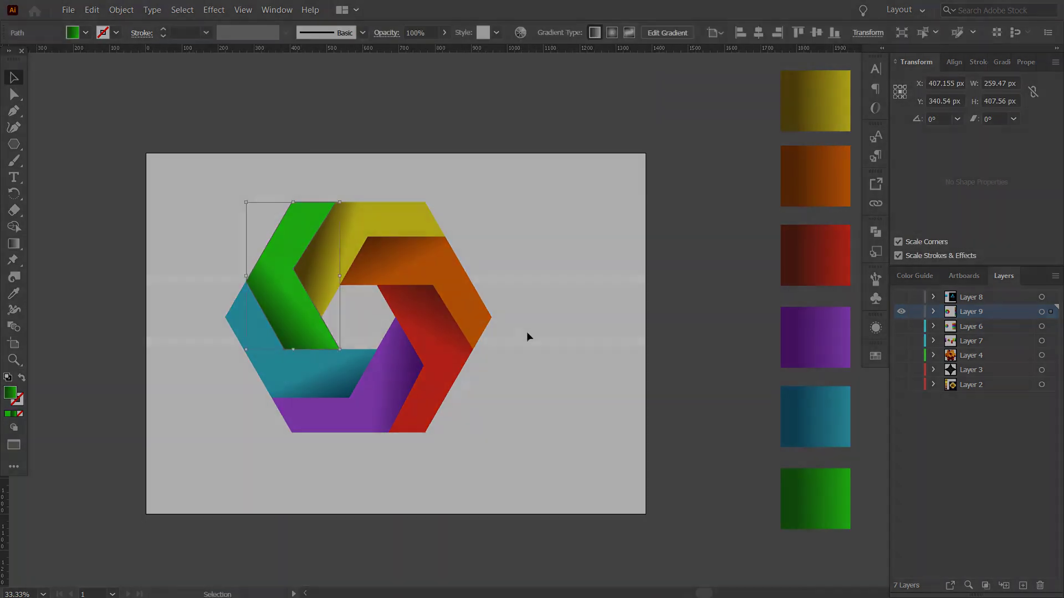